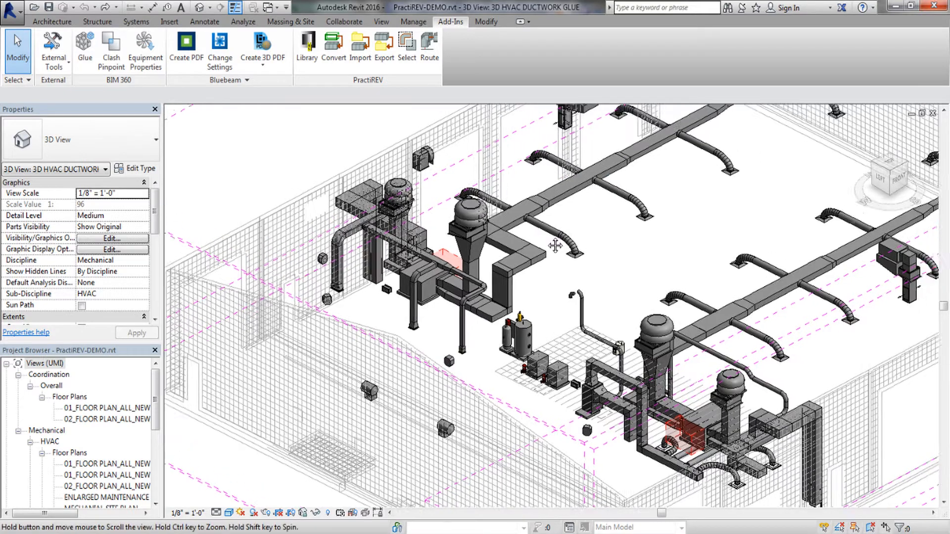
- Select all duct types across the whole drawing with the PractiREV Select tool, and clear that selection
left_click(407, 52)
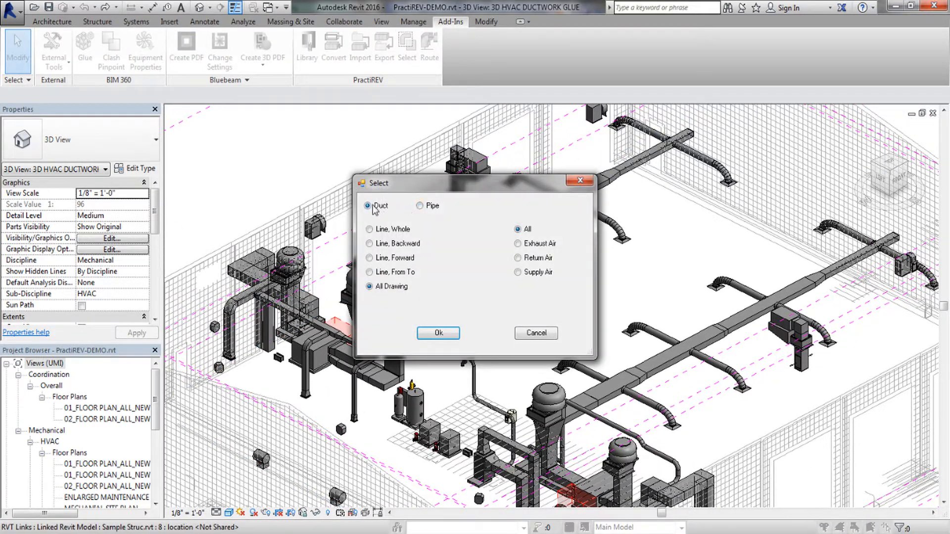
left_click(438, 332)
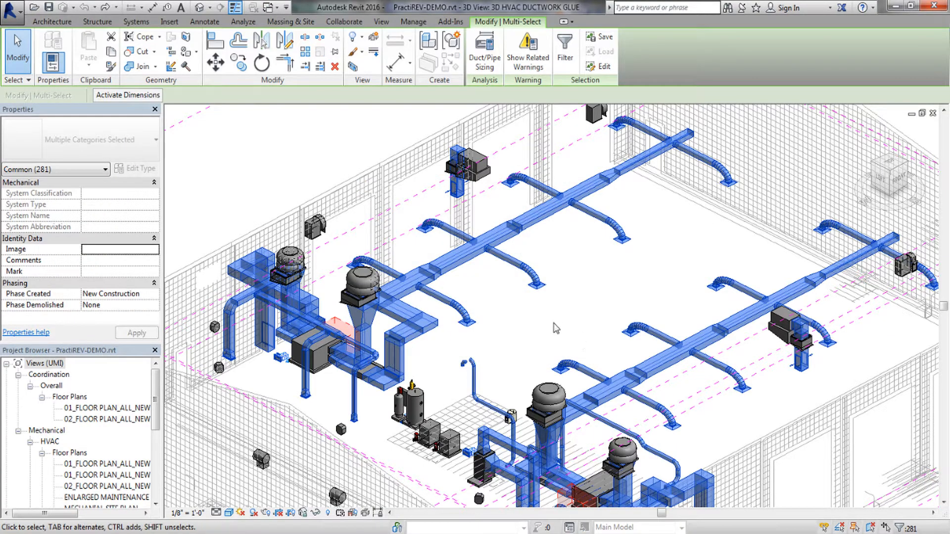
left_click(546, 325)
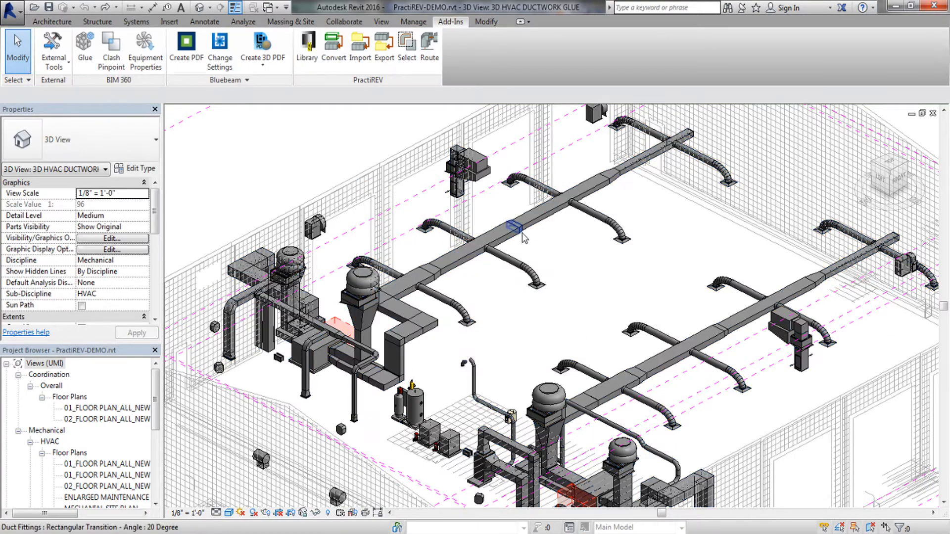
- Select the rear main duct run with its connected branches and equipment, and start the PractiREV Convert command on it
key("Tab")
key("Tab")
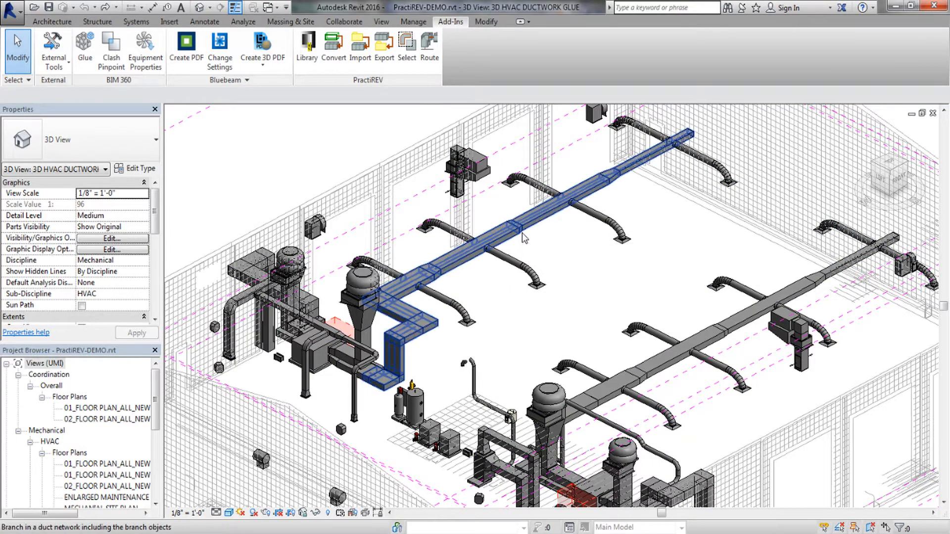
left_click(523, 237)
left_click(522, 233)
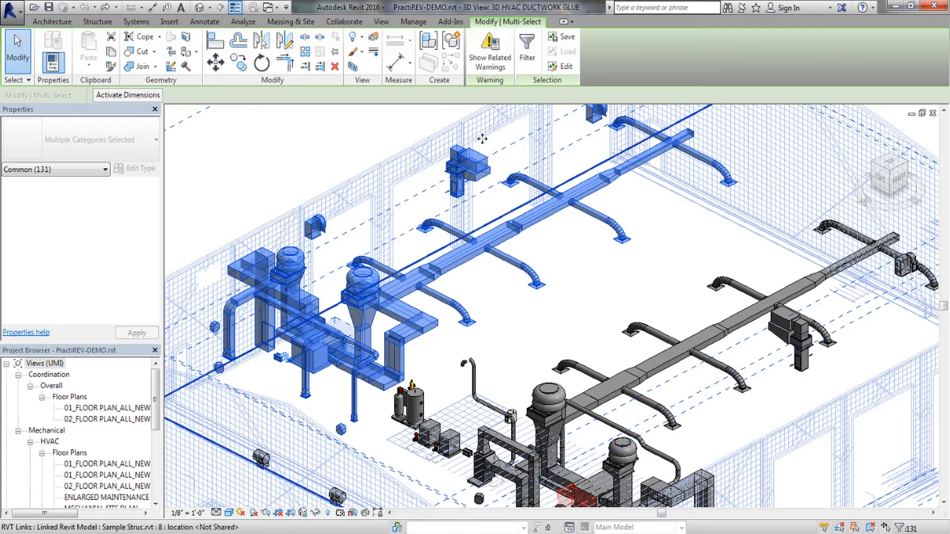
left_click(450, 22)
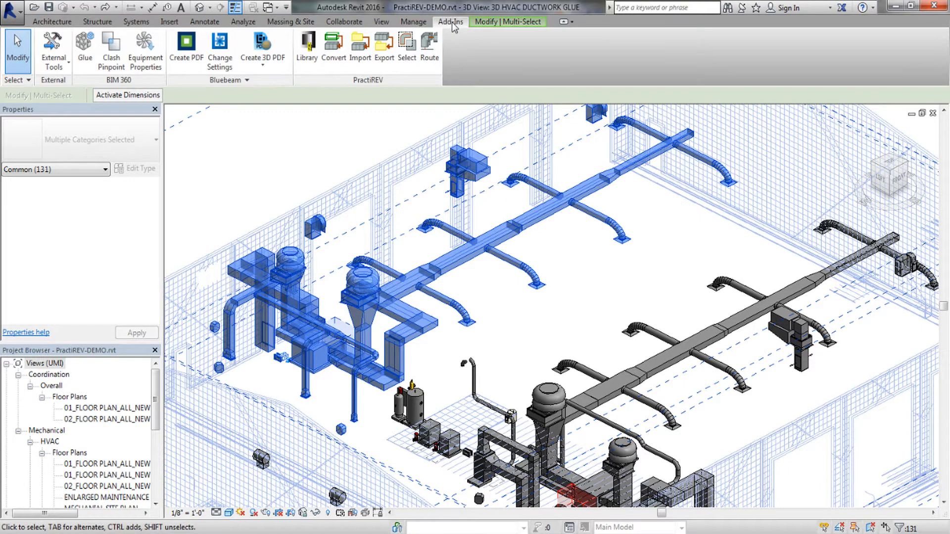
left_click(335, 56)
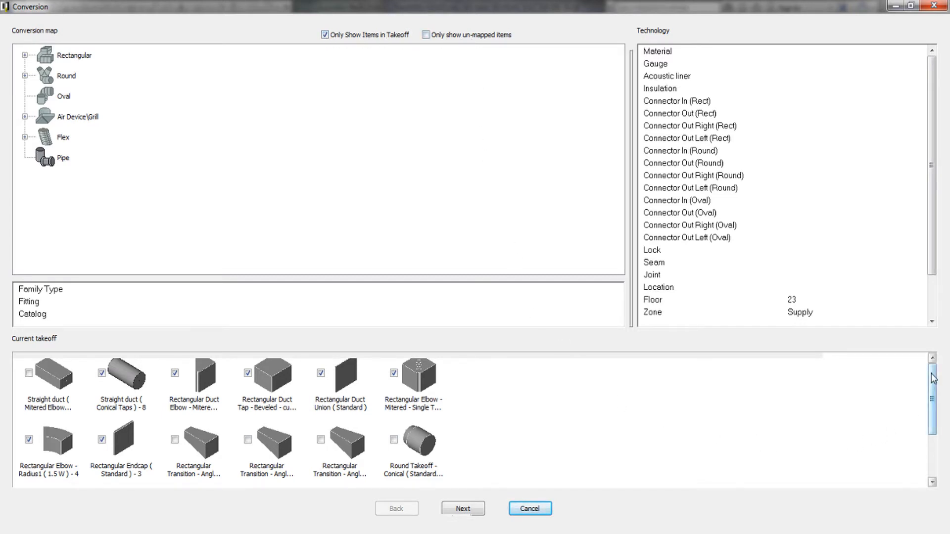
- Map the rectangular straight duct to family type Straight and fitting Rectangular Straight Duct(PractiCAM Single Wall)
left_click_drag(933, 379, 928, 399)
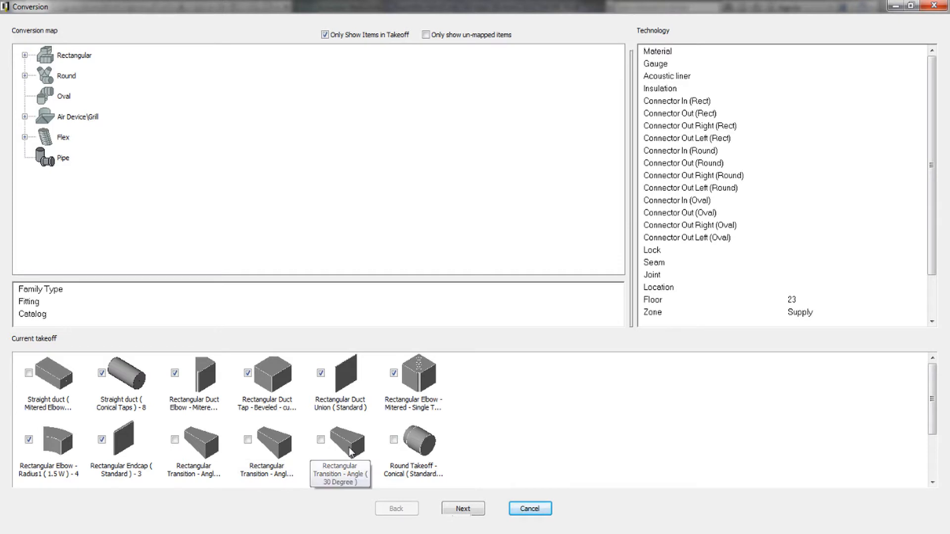
left_click(395, 373)
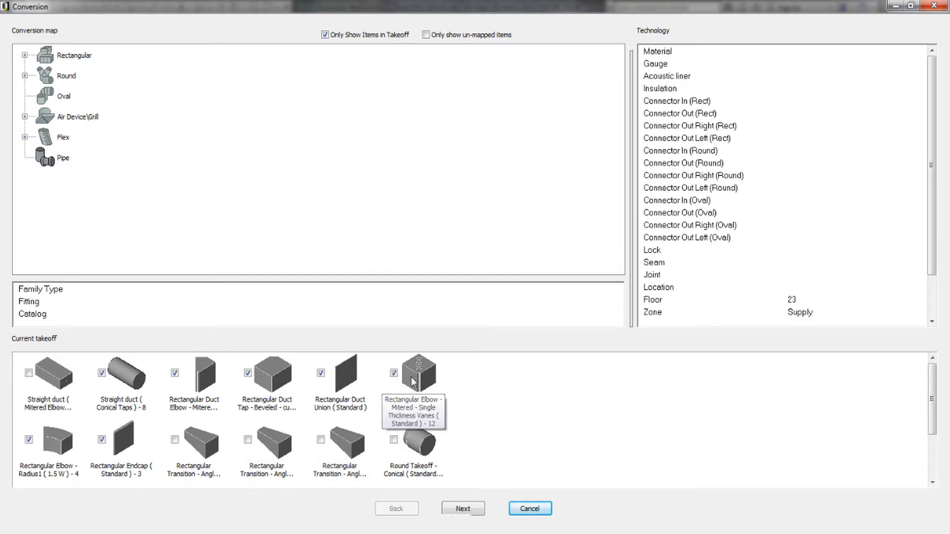
left_click(24, 55)
left_click(92, 77)
left_click(368, 288)
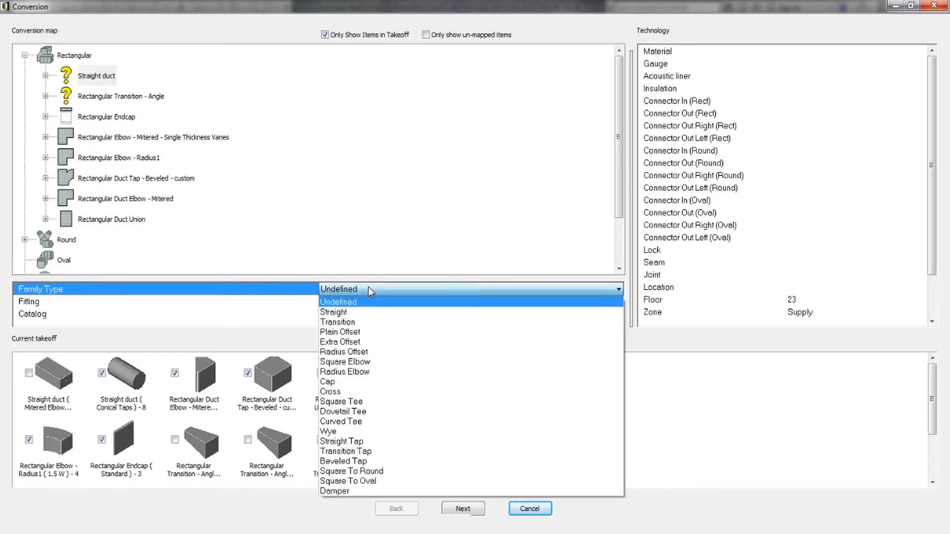
left_click(364, 307)
left_click(374, 301)
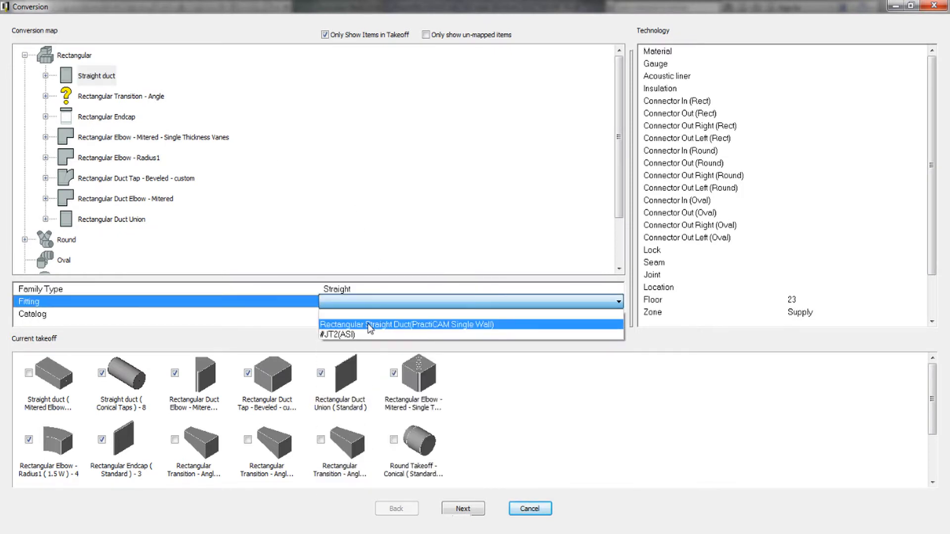
left_click(376, 322)
- Map Rectangular Transition - Angle to family type Transition and fitting Finished Length Transition(PractiCAM Single Wall)
left_click(127, 97)
left_click(363, 289)
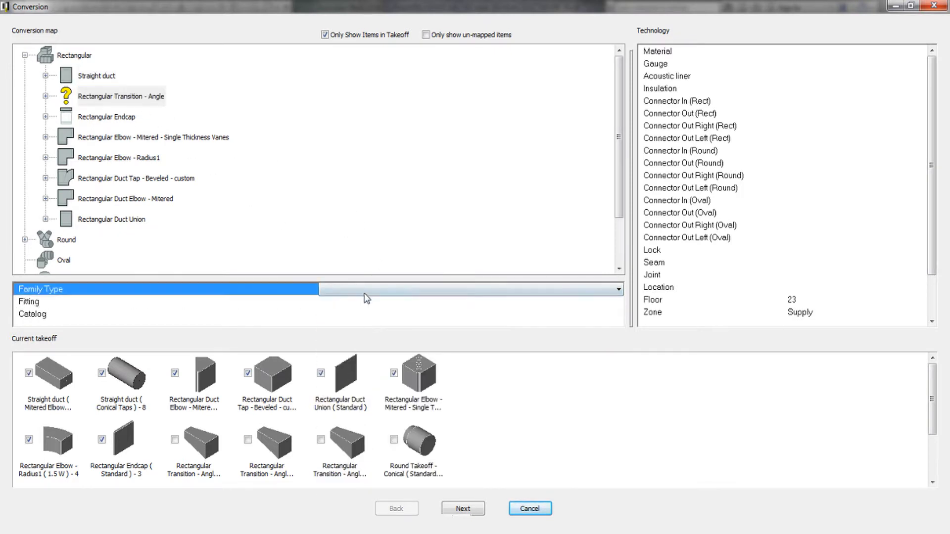
left_click(364, 288)
left_click(368, 322)
left_click(368, 301)
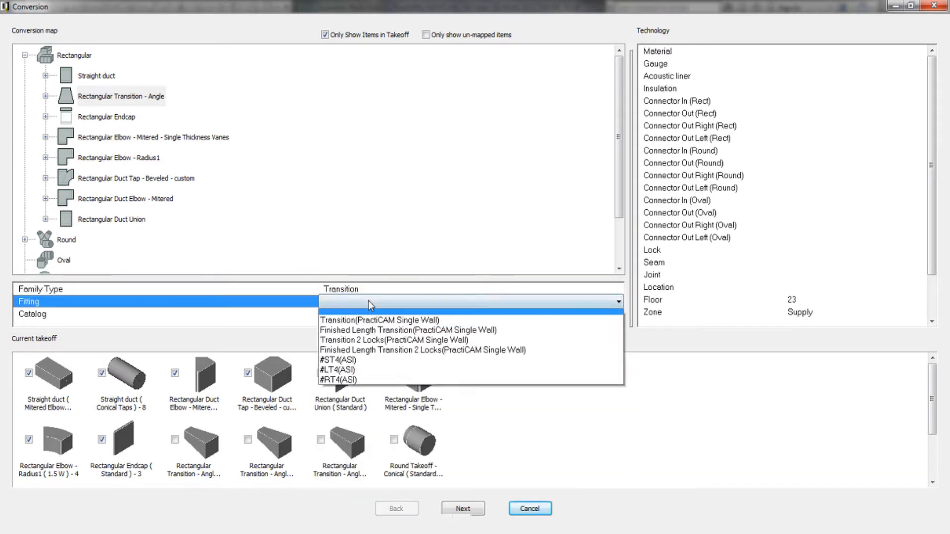
left_click(369, 327)
- Map Round Takeoff - Conical to family type Transition Tap, fitting Round Reducer(PractiCAM Single Wall) and catalog CONICALS
left_click(24, 239)
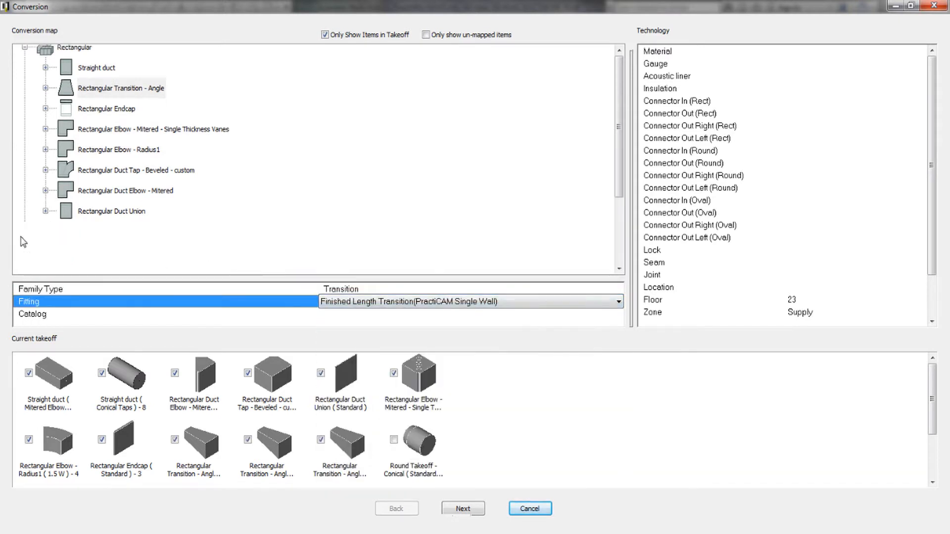
left_click(111, 241)
left_click(368, 289)
left_click(368, 289)
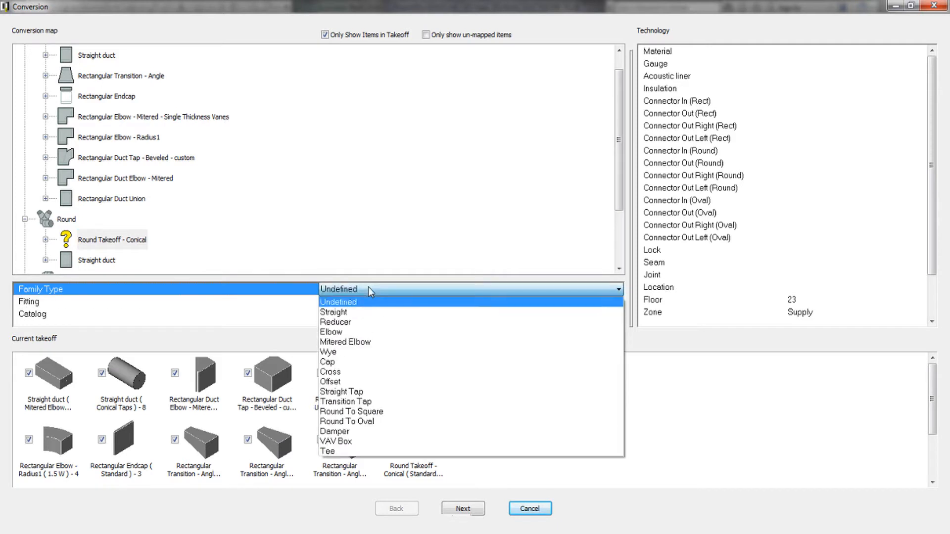
left_click(359, 399)
left_click(356, 302)
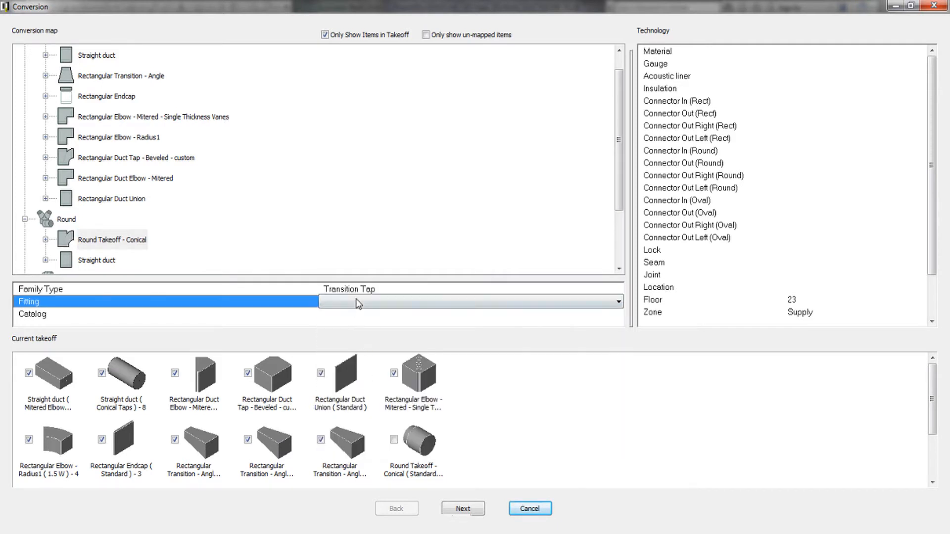
left_click(355, 322)
left_click(365, 314)
left_click(365, 316)
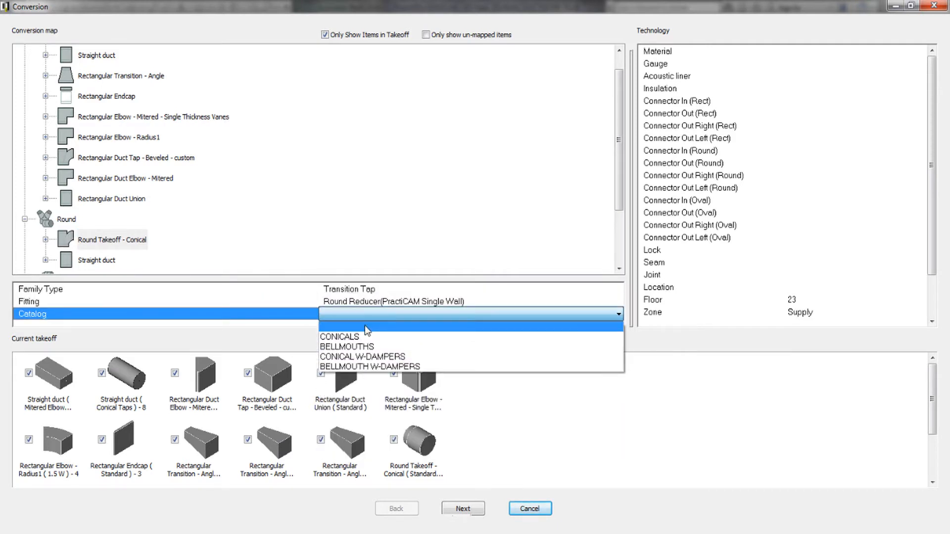
left_click(364, 327)
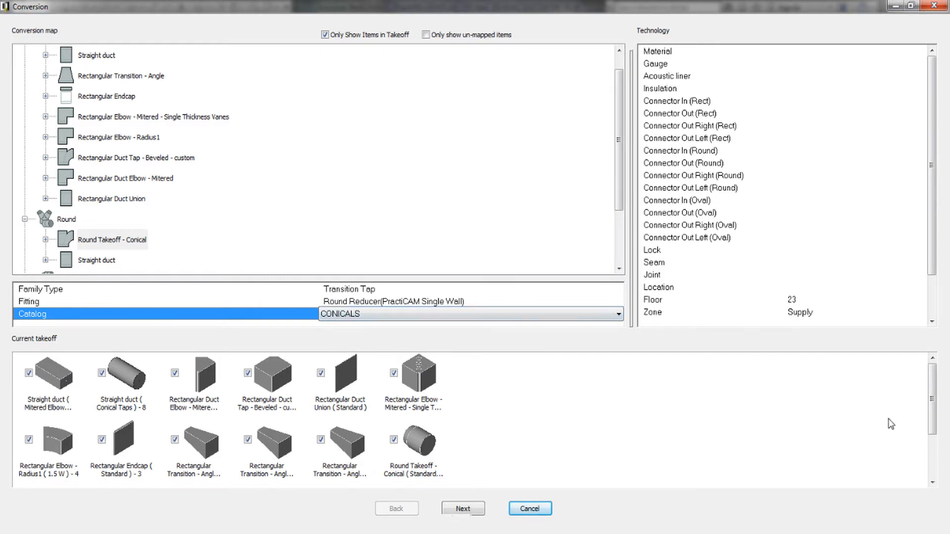
- Choose the specification SMACNA - 4" WG TDF for the takeoff and proceed to the converted items
left_click_drag(932, 391, 932, 434)
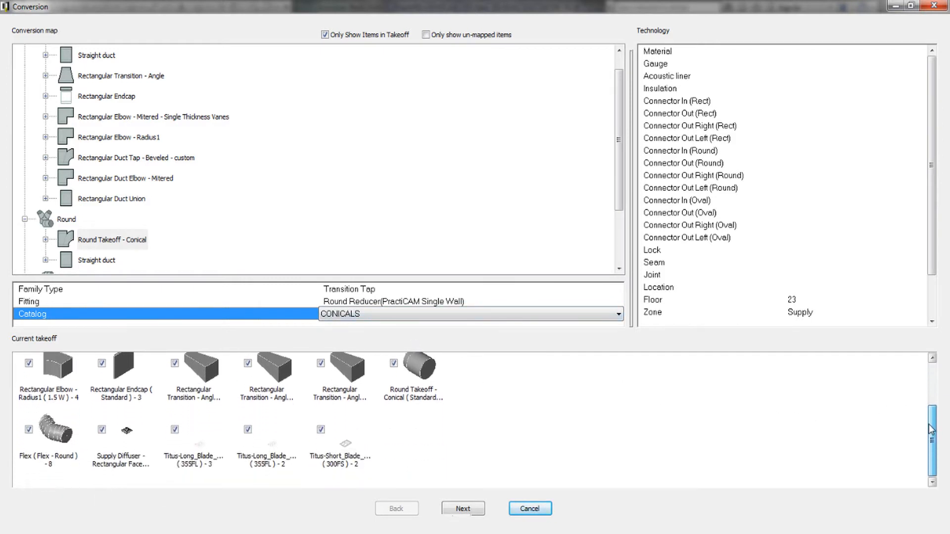
left_click_drag(934, 236, 932, 281)
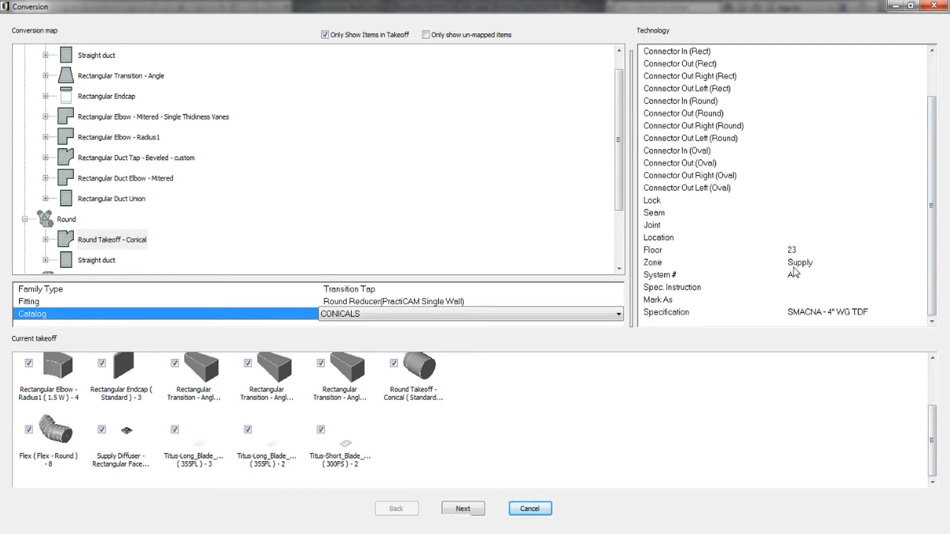
left_click(902, 313)
left_click(902, 313)
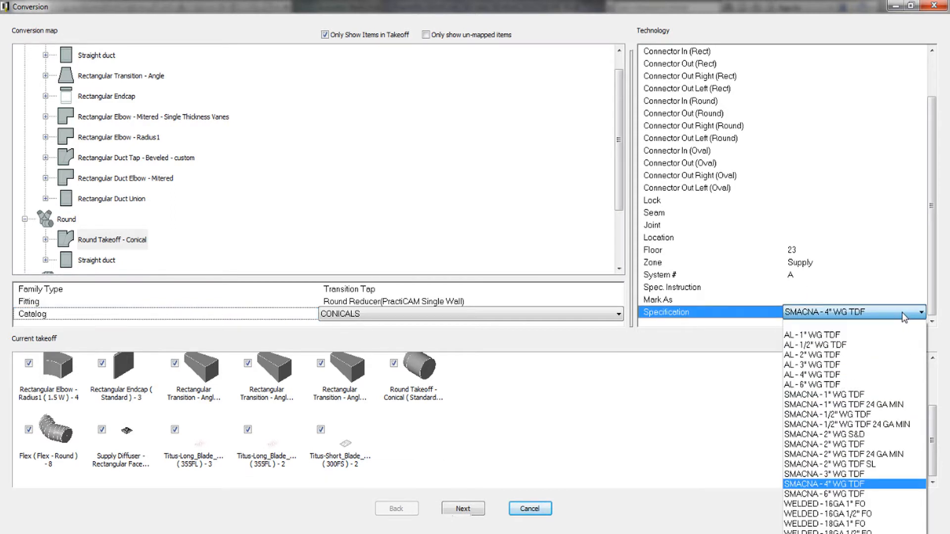
left_click(855, 484)
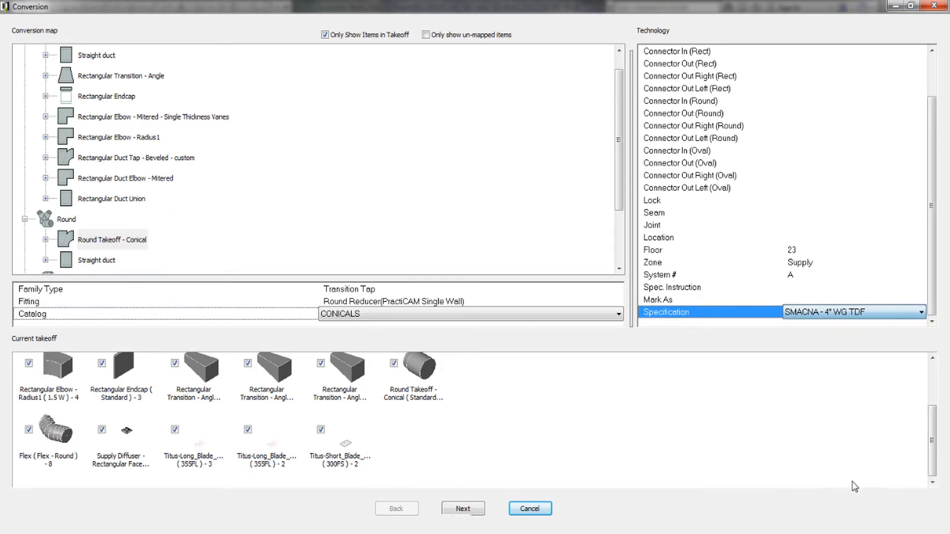
left_click(462, 508)
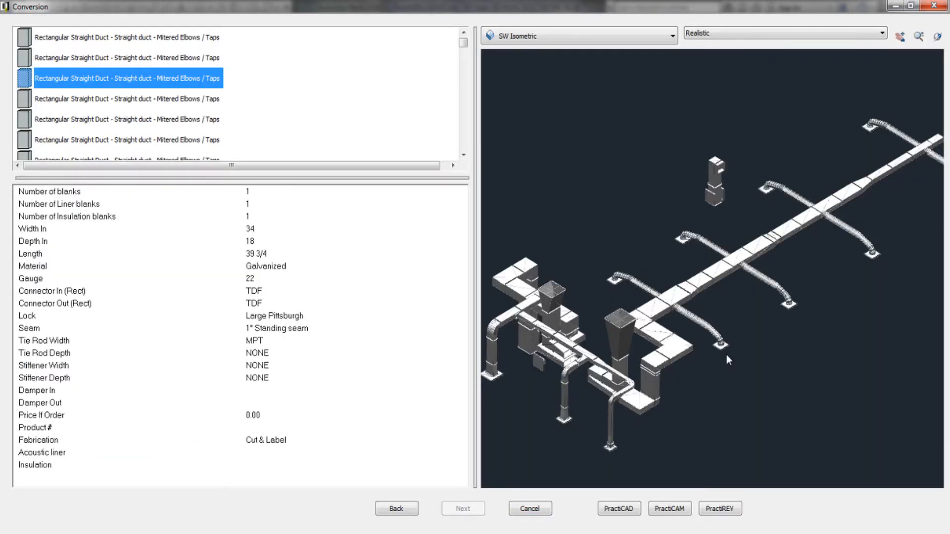
- Inspect the converted ductwork in the 3D preview and review the fabrication properties of the first Radius Elbow item
left_click_drag(746, 332, 746, 314)
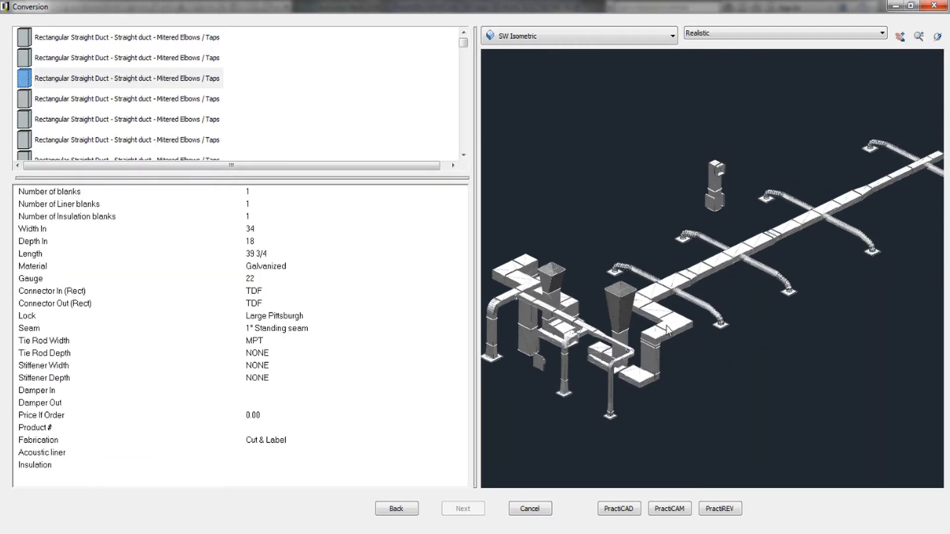
scroll(667, 327, "up", 5)
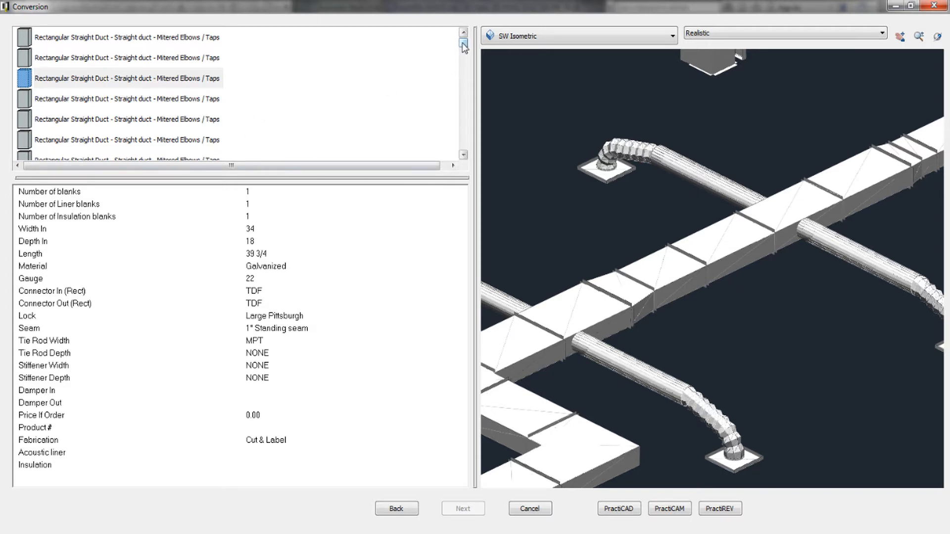
left_click_drag(463, 43, 464, 100)
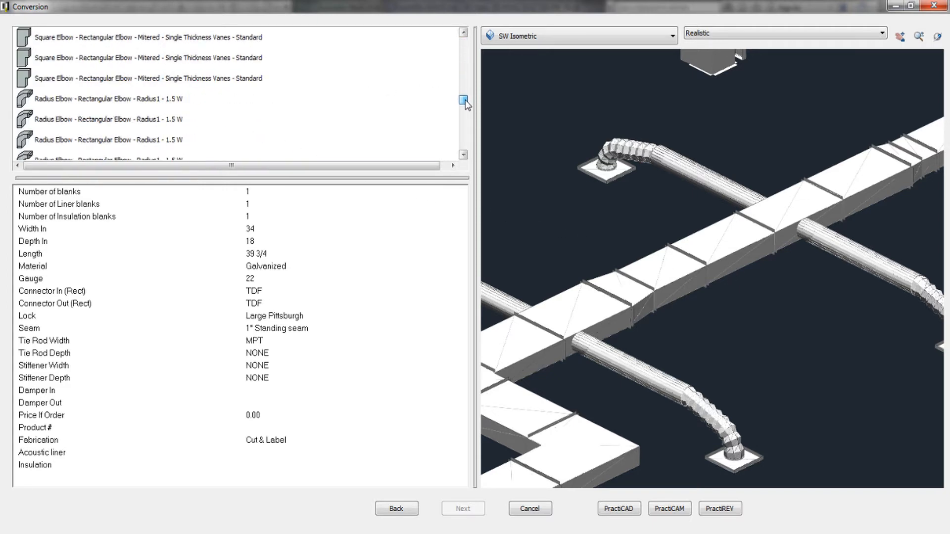
left_click(165, 100)
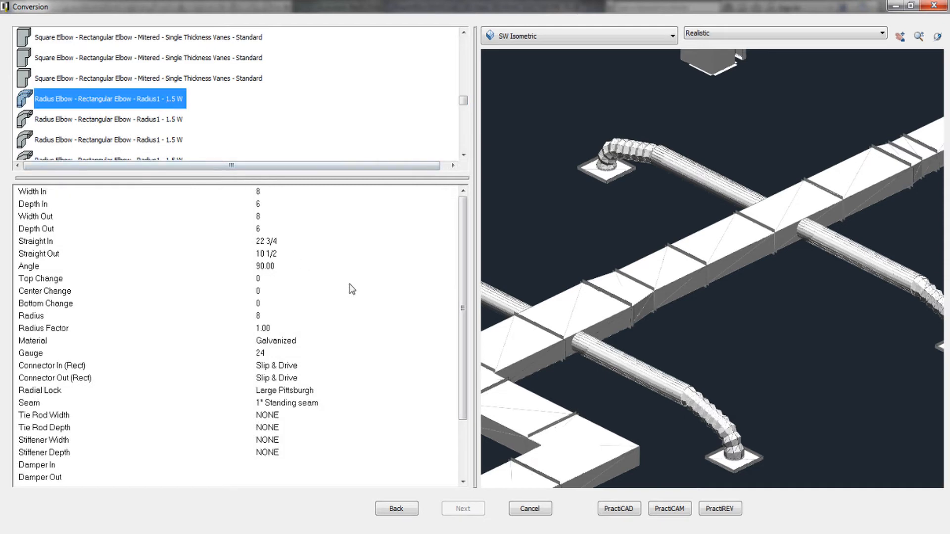
left_click_drag(462, 239, 456, 293)
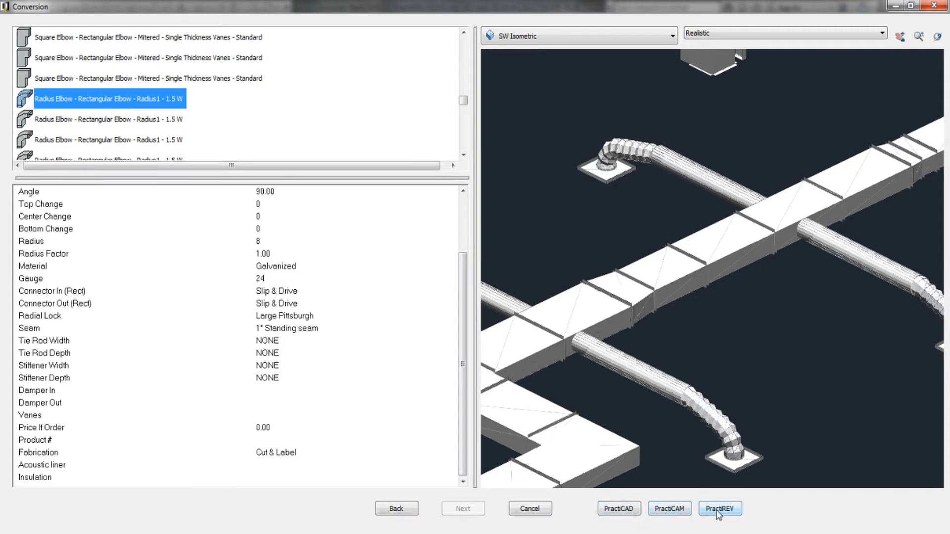
- Export the converted items to PractiCAD, appending them to the existing file Revit Demo Template.dwg
left_click(618, 509)
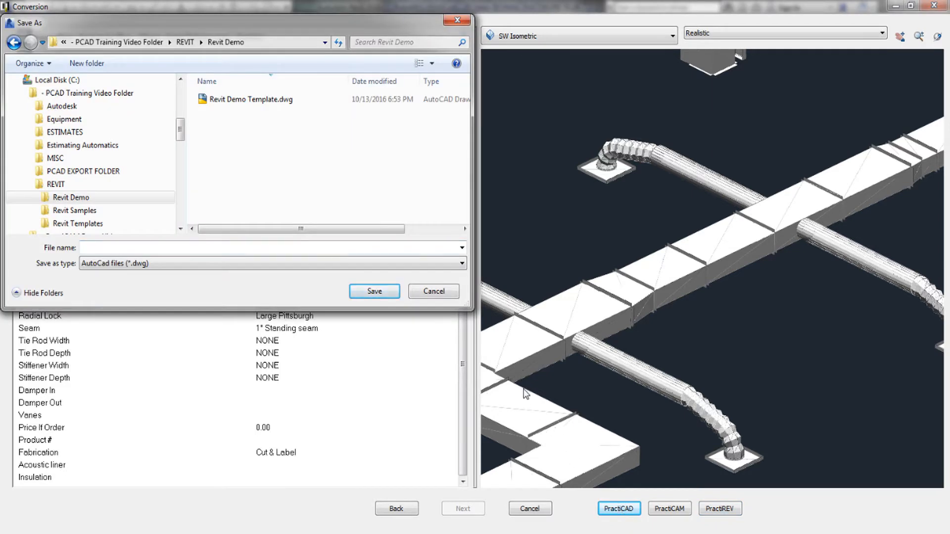
left_click(246, 101)
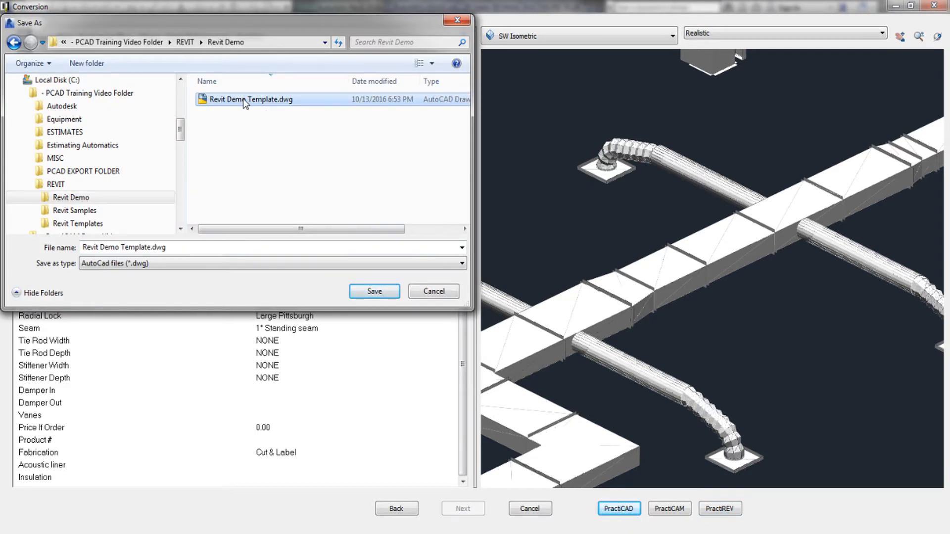
left_click(375, 292)
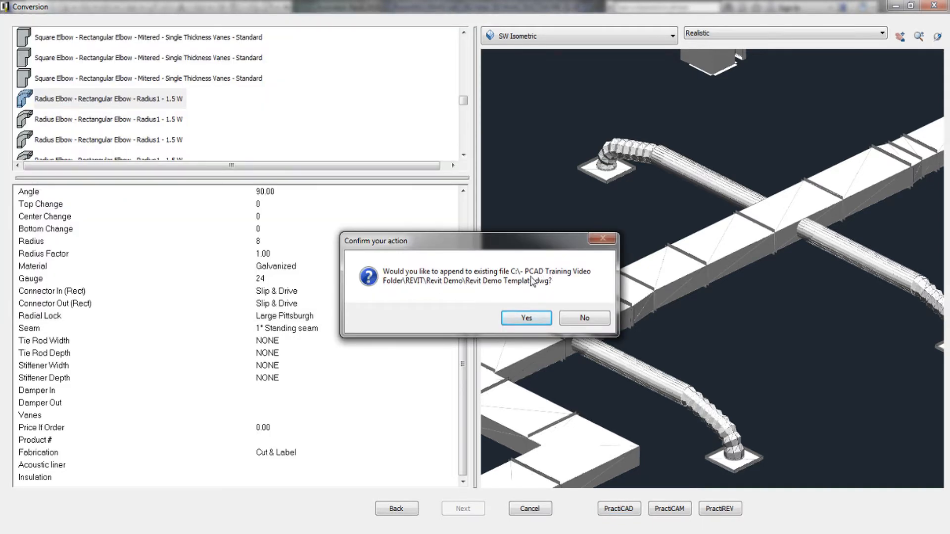
left_click(523, 319)
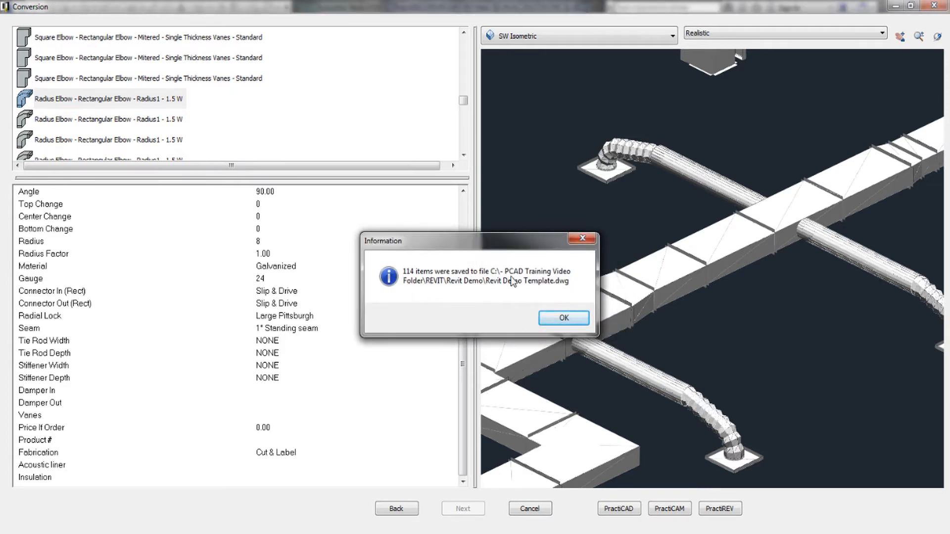
left_click(571, 323)
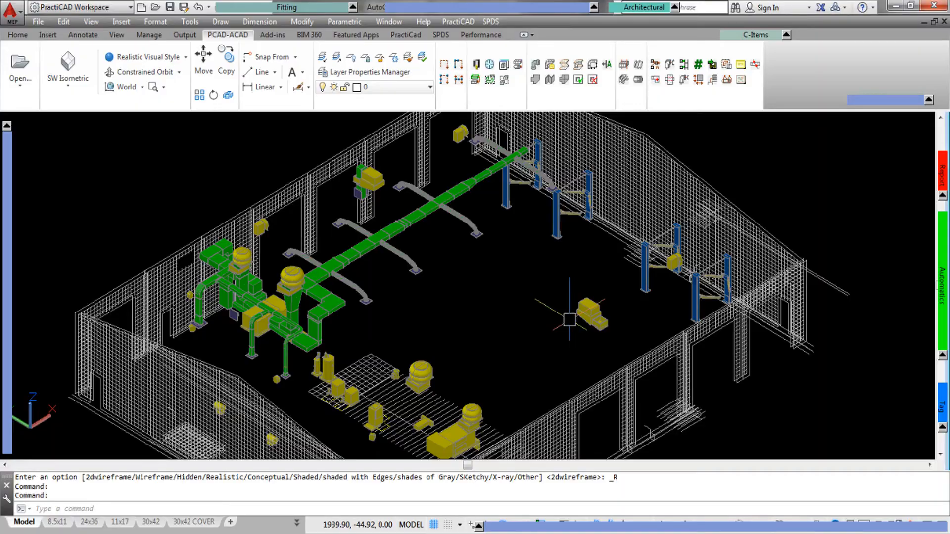
- Inspect the converted supply ductwork and its branch runs in the PractiCAD drawing
scroll(338, 307, "up", 6)
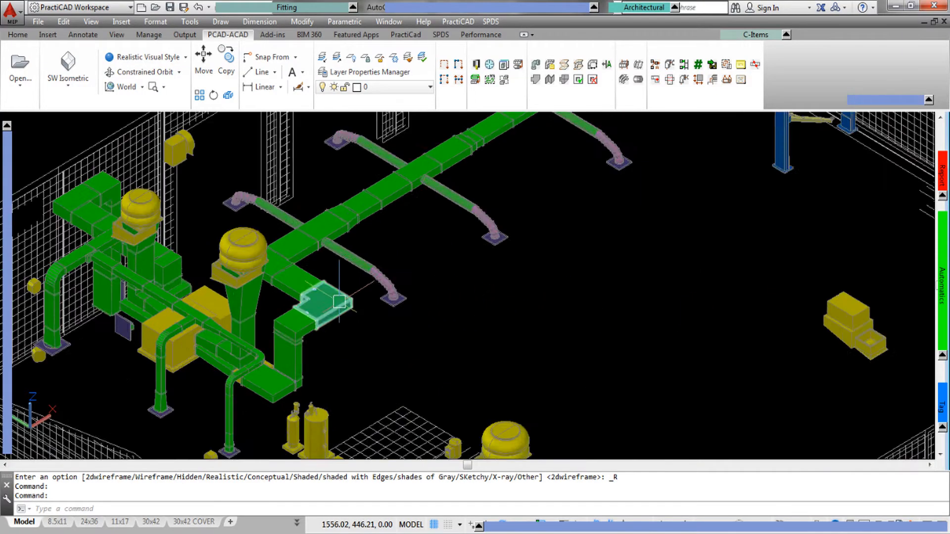
mouse_move(436, 166)
middle_mouse_down()
mouse_move(433, 184)
mouse_move(303, 329)
middle_mouse_up()
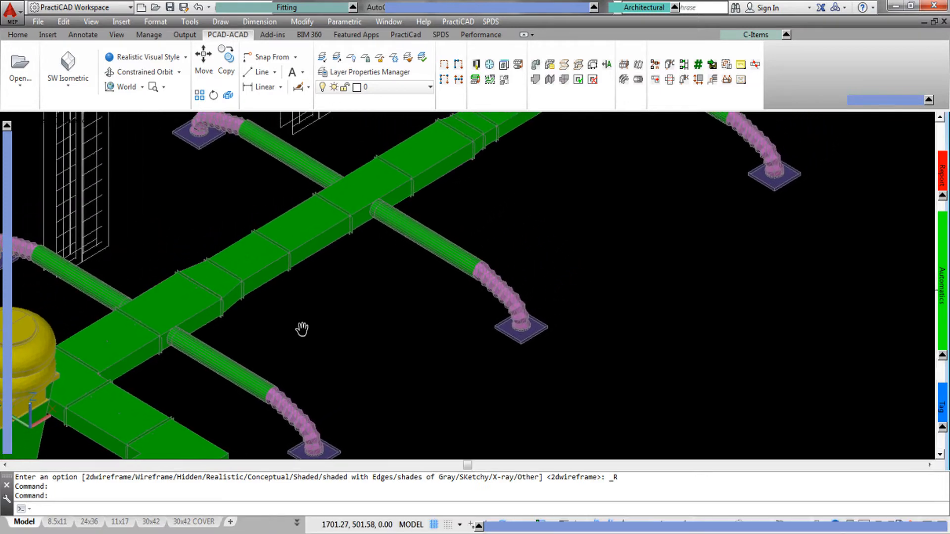
middle_click_drag(547, 140, 354, 322)
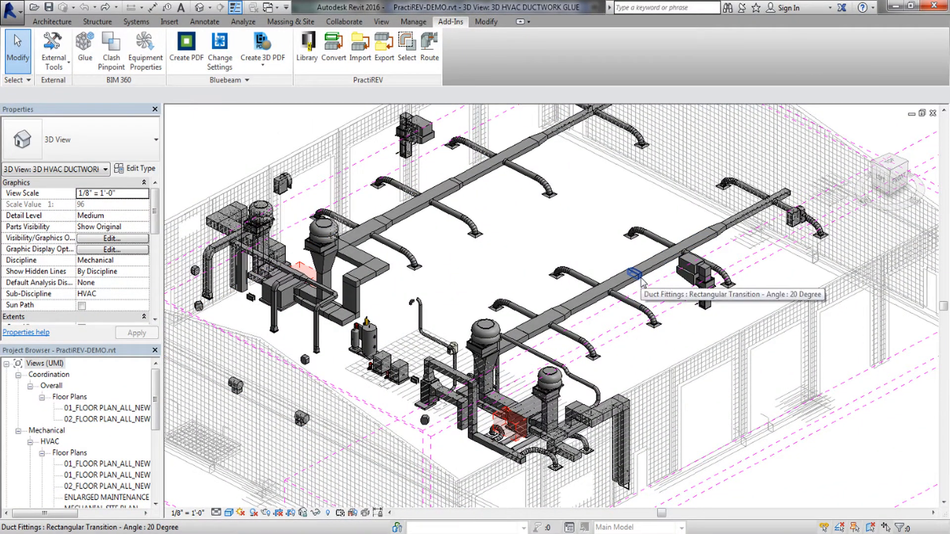
- In Revit, select the second duct system's whole connected network and start its PractiREV conversion
key("Tab")
key("Tab")
key("Tab")
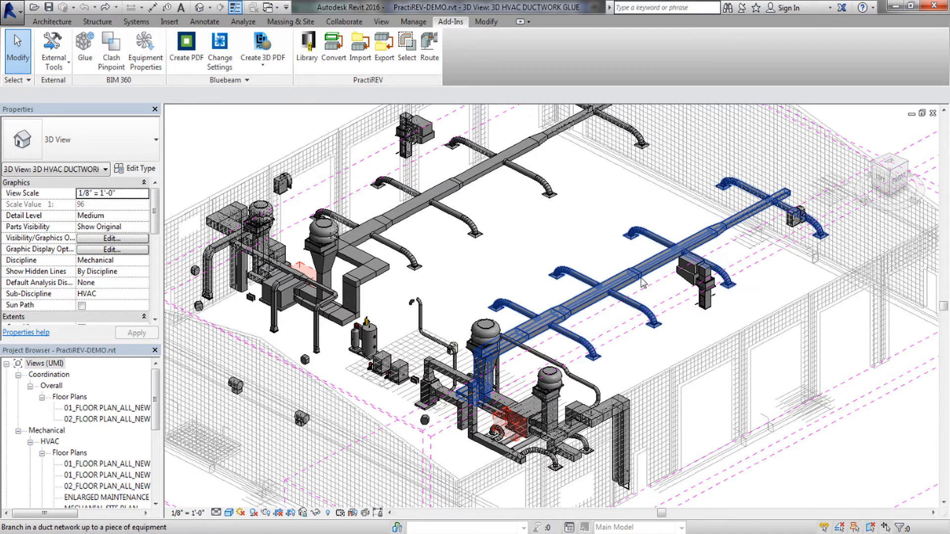
left_click(642, 281)
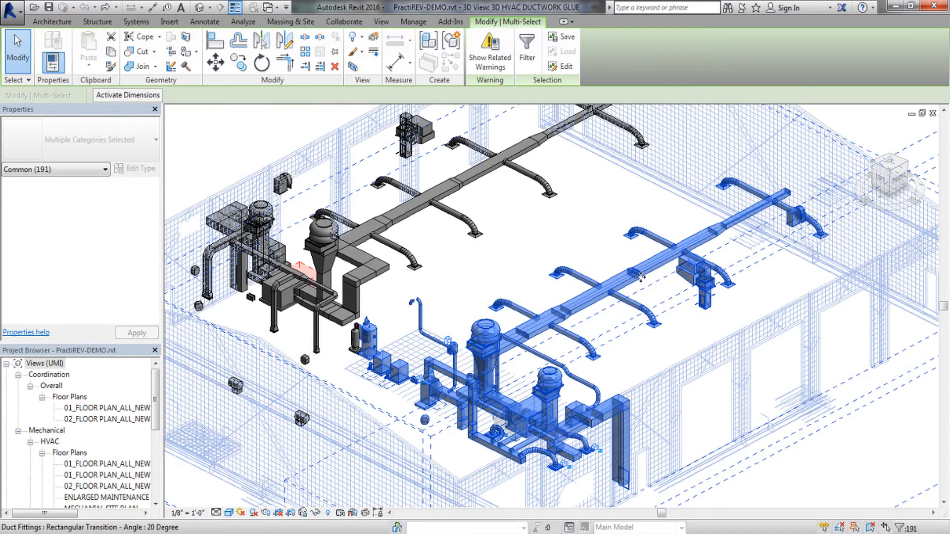
left_click(450, 23)
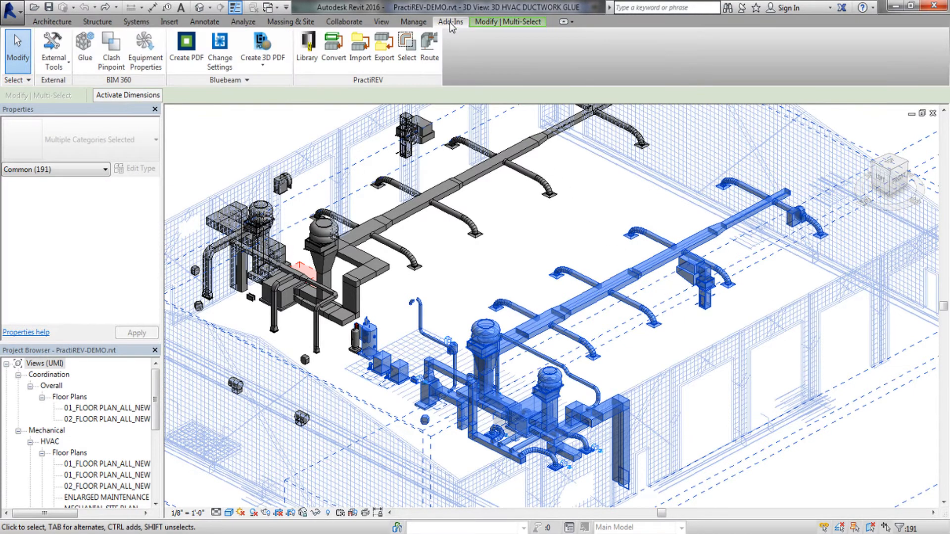
left_click(334, 54)
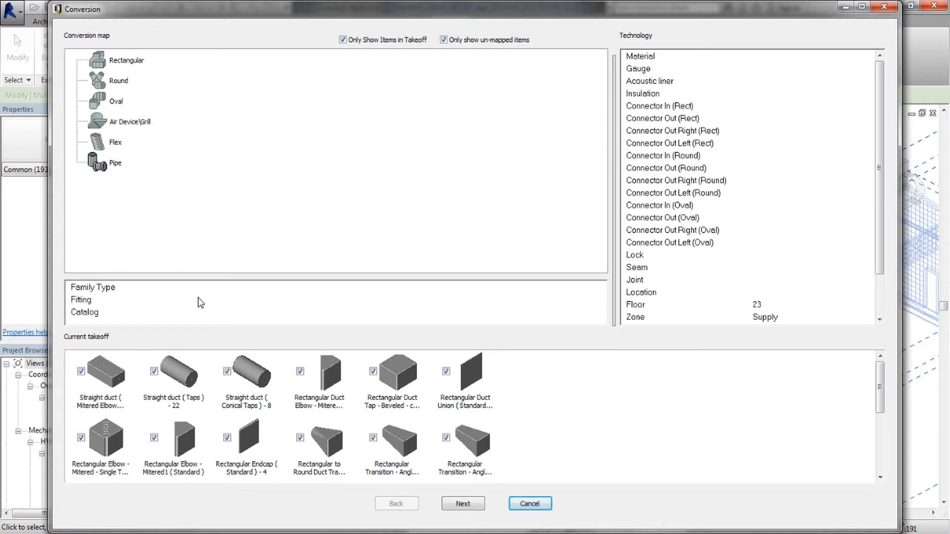
- Set the takeoff's zone to Return and its specification to SMACNA - 2" WG S&D, and proceed to the converted items
left_click_drag(880, 382, 880, 431)
scroll(878, 297, "down", 2)
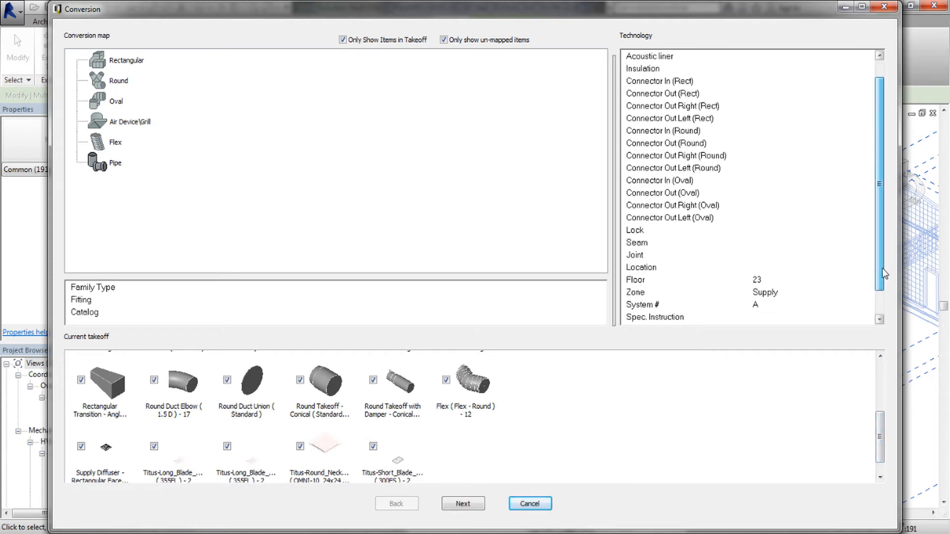
left_click(795, 268)
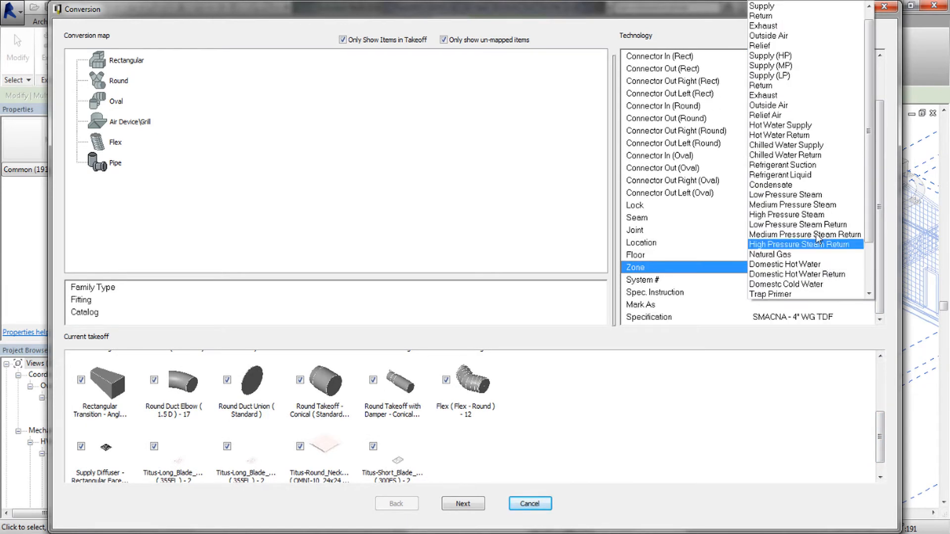
left_click(790, 16)
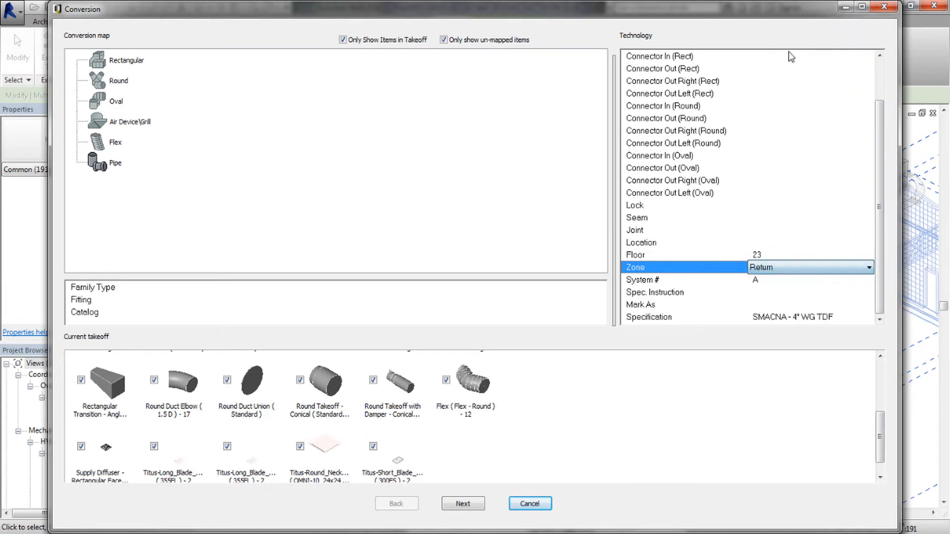
left_click(821, 315)
left_click(821, 314)
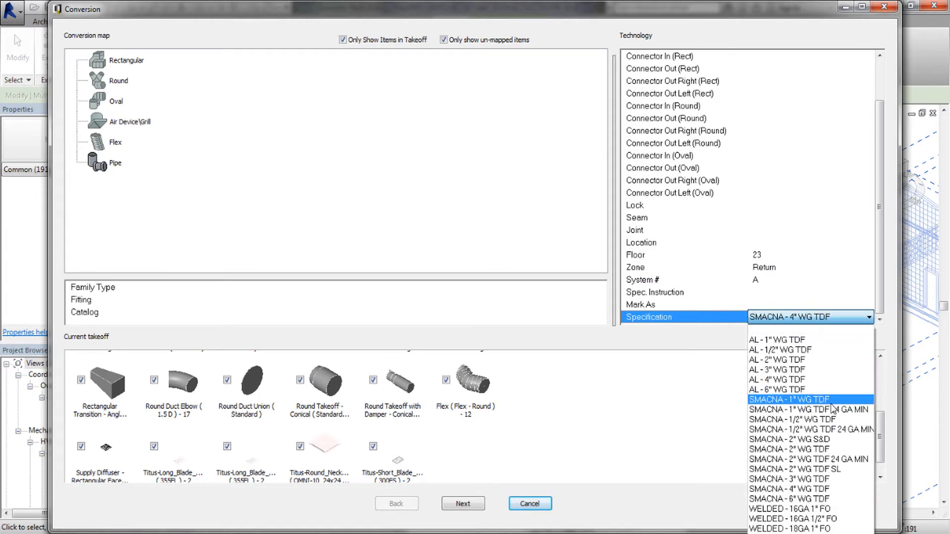
left_click(827, 440)
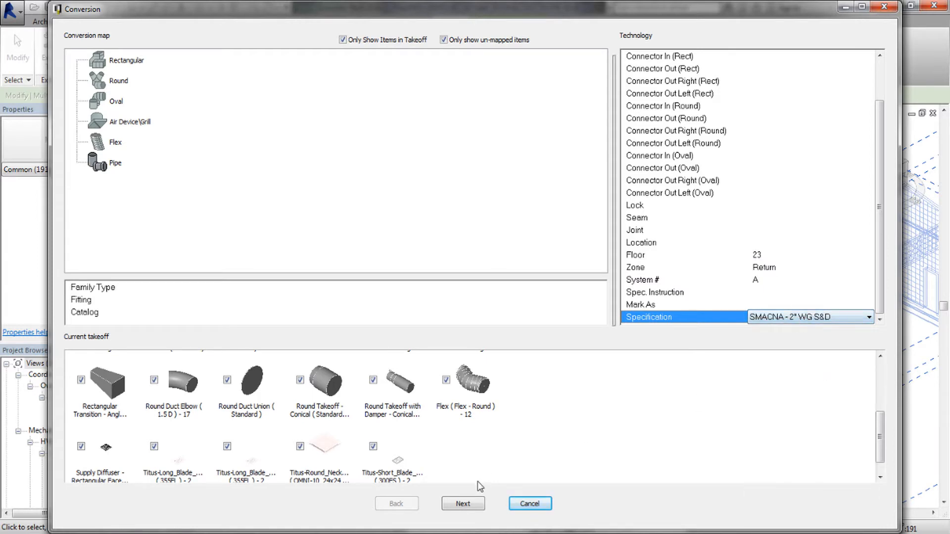
left_click(463, 504)
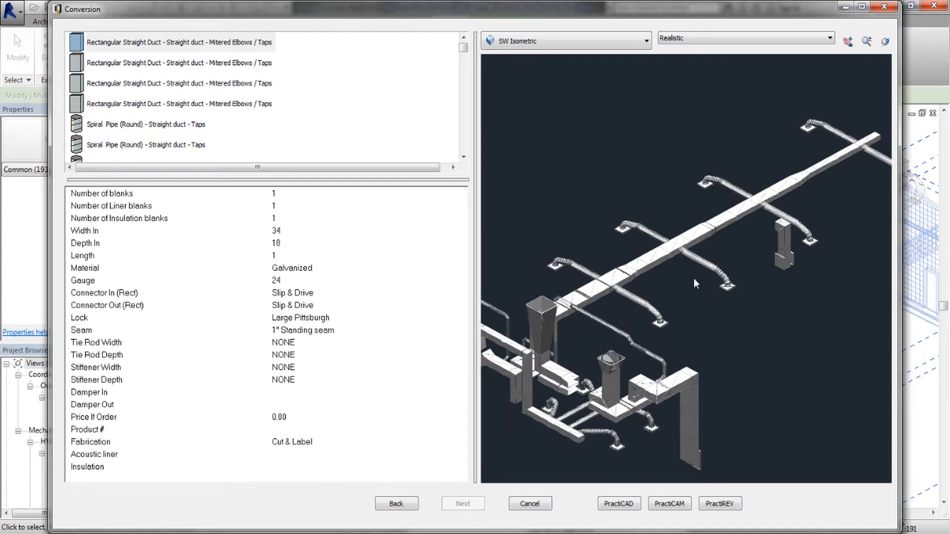
- Export the converted return items to PractiCAD, appending them to the existing file Revit Demo Template.dwg
scroll(694, 278, "up", 5)
scroll(617, 326, "up", 2)
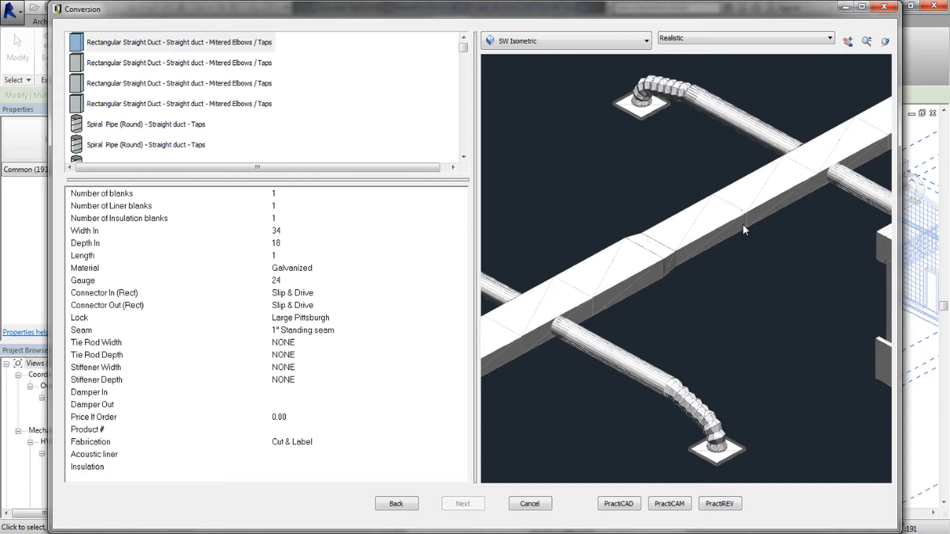
left_click(614, 503)
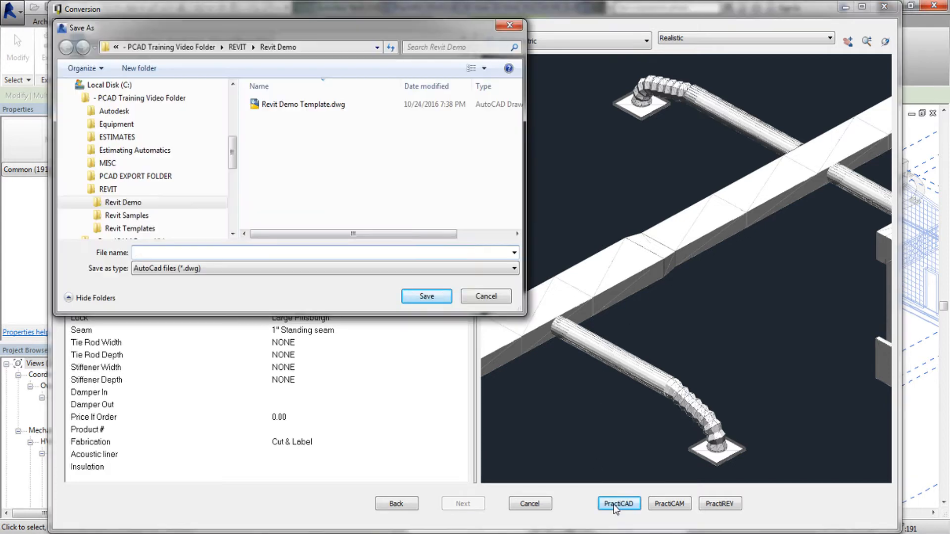
left_click(312, 108)
left_click(433, 297)
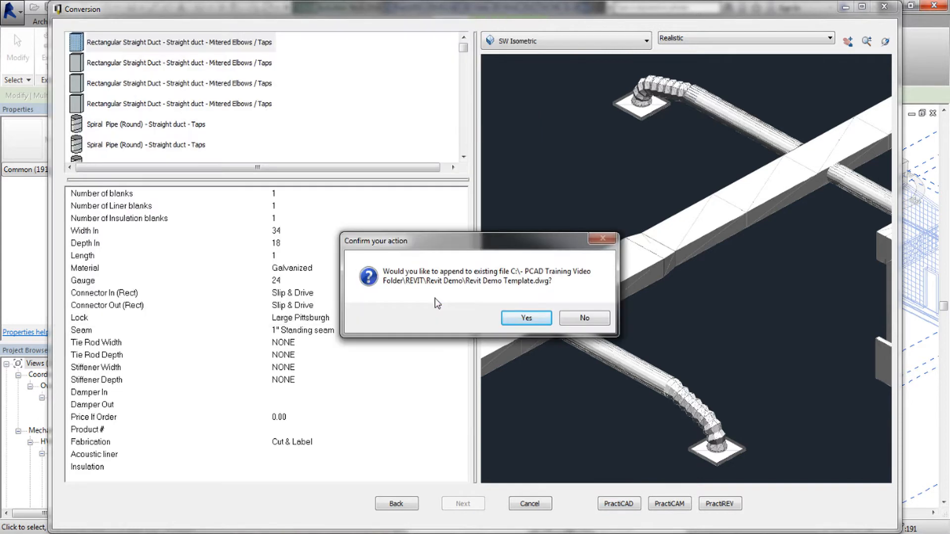
left_click(522, 321)
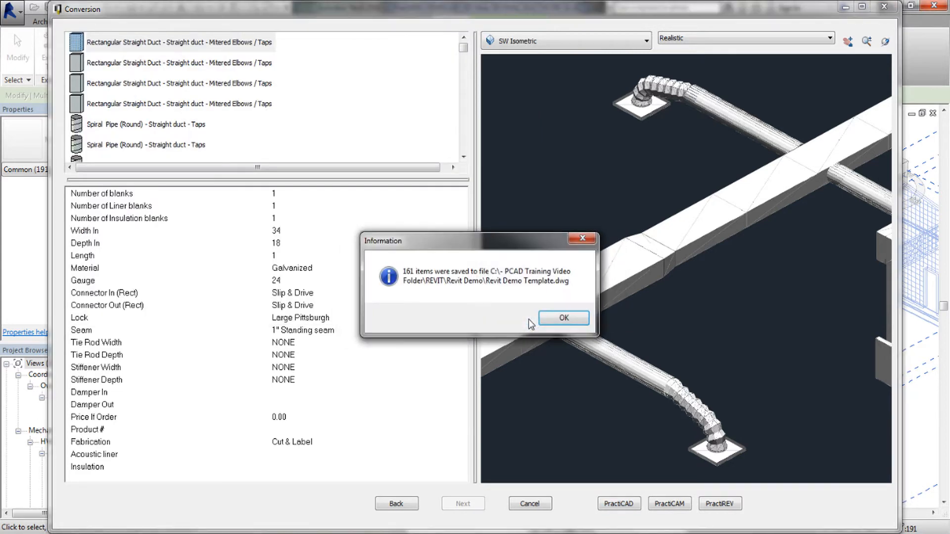
left_click(563, 318)
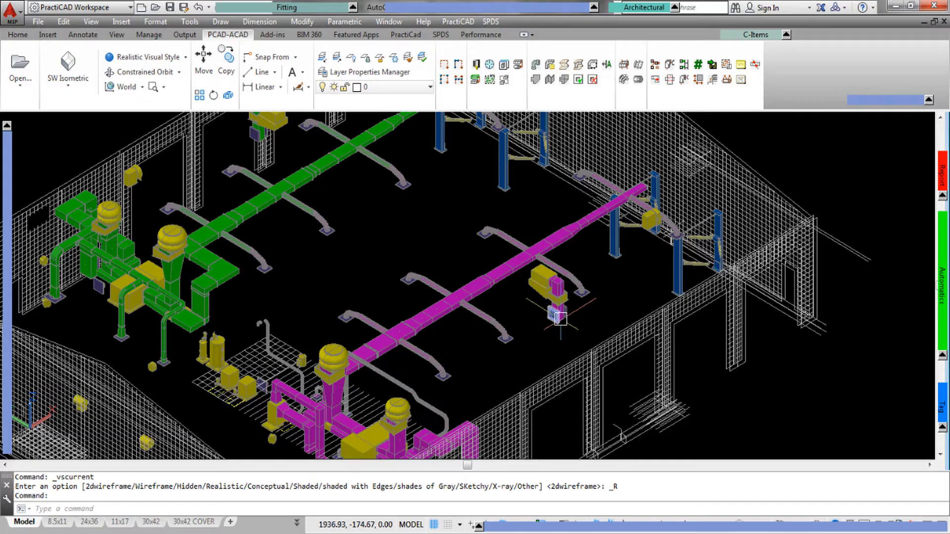
- Inspect the magenta return main duct and its branch runs in the PractiCAD drawing
scroll(404, 391, "up", 2)
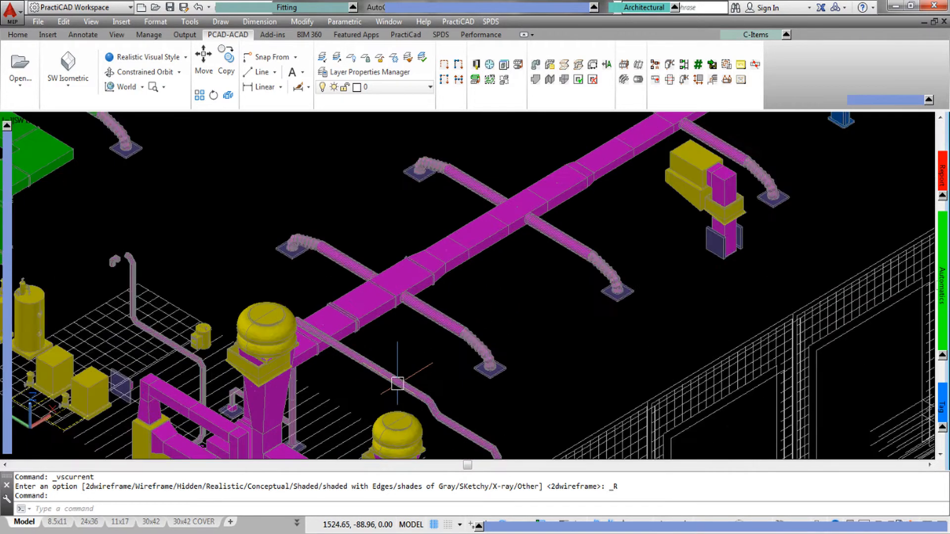
scroll(396, 386, "up", 2)
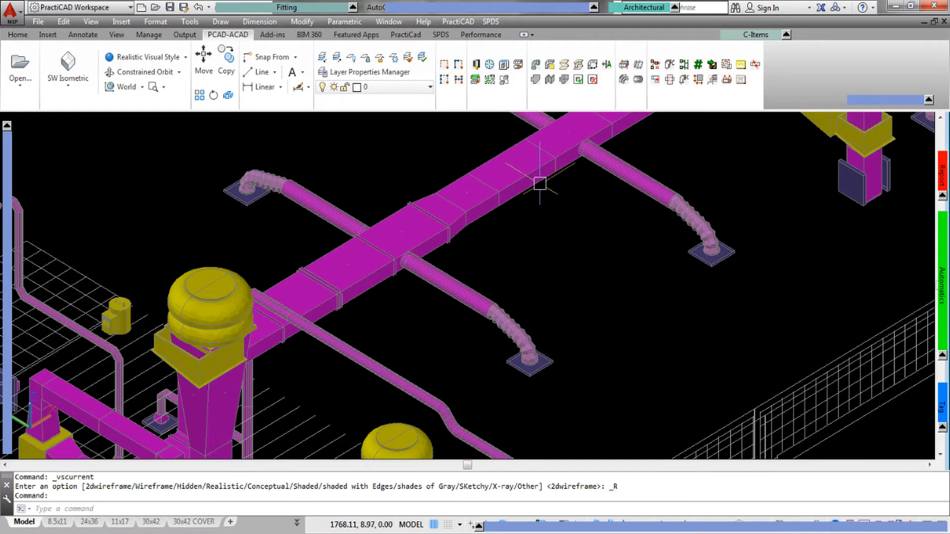
middle_click_drag(540, 180, 366, 286)
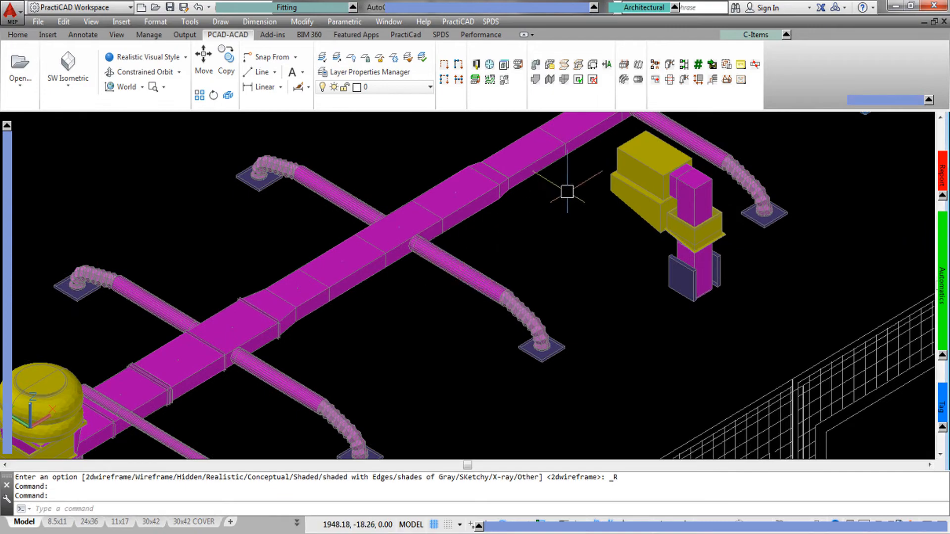
middle_click_drag(566, 191, 422, 302)
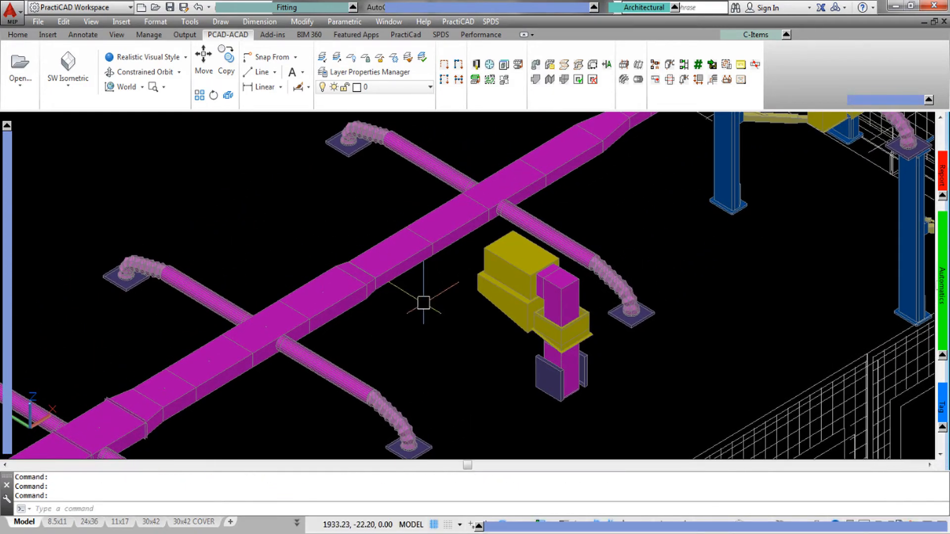
- Undo the recent drawing changes and erase the elbow at the supply main's corner together with the adjoining straight duct
key("ctrl+z")
key("ctrl+z")
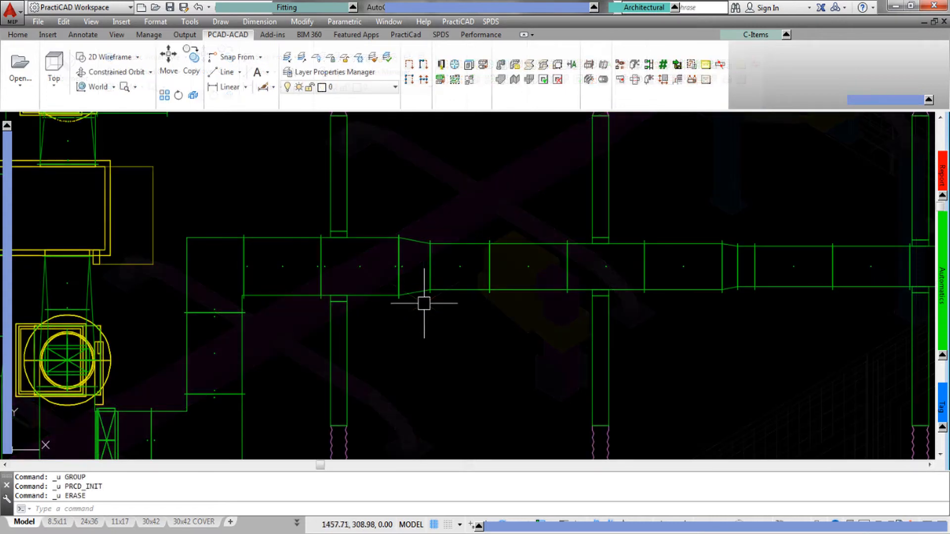
left_click(260, 296)
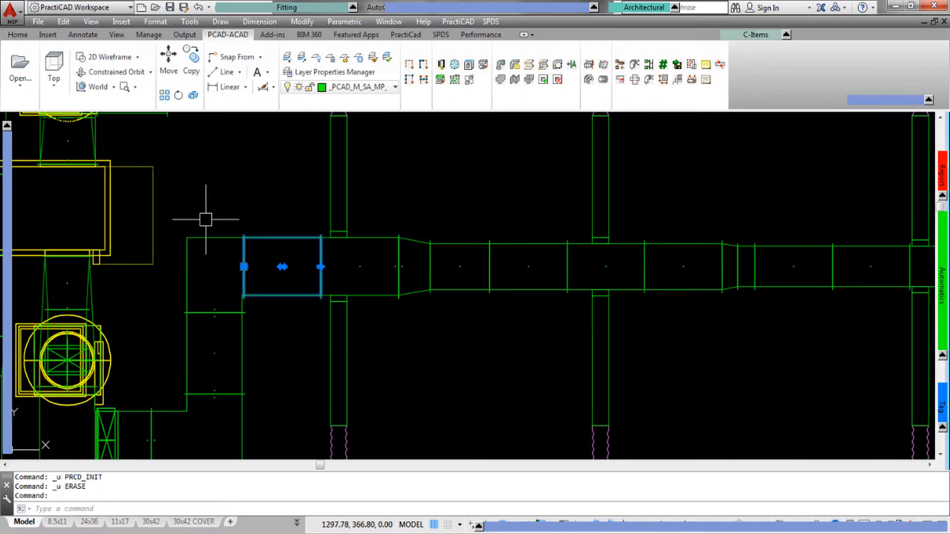
left_click(237, 238)
key("Delete")
- Insert a square elbow at the open corner and fill the run up to the main duct's end midpoint using Smart placement
mouse_move(259, 5)
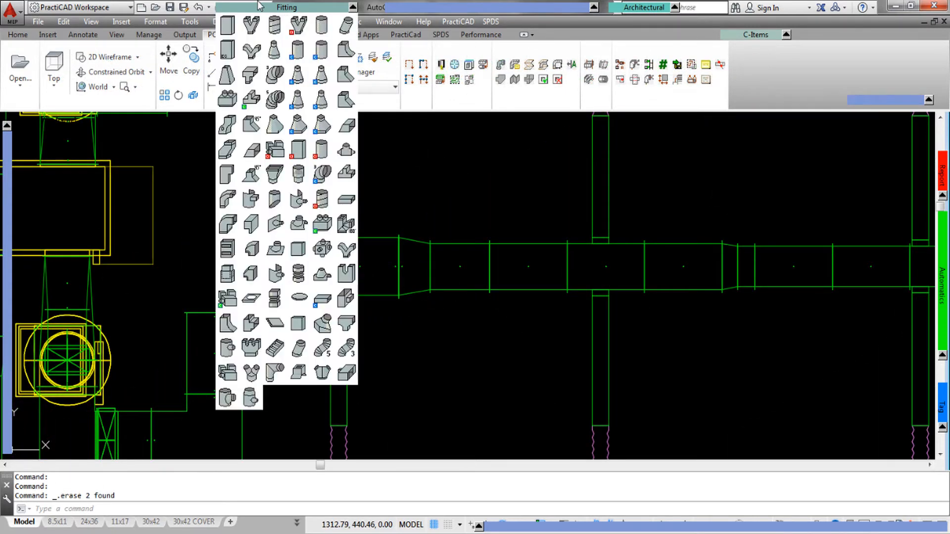
left_click(226, 178)
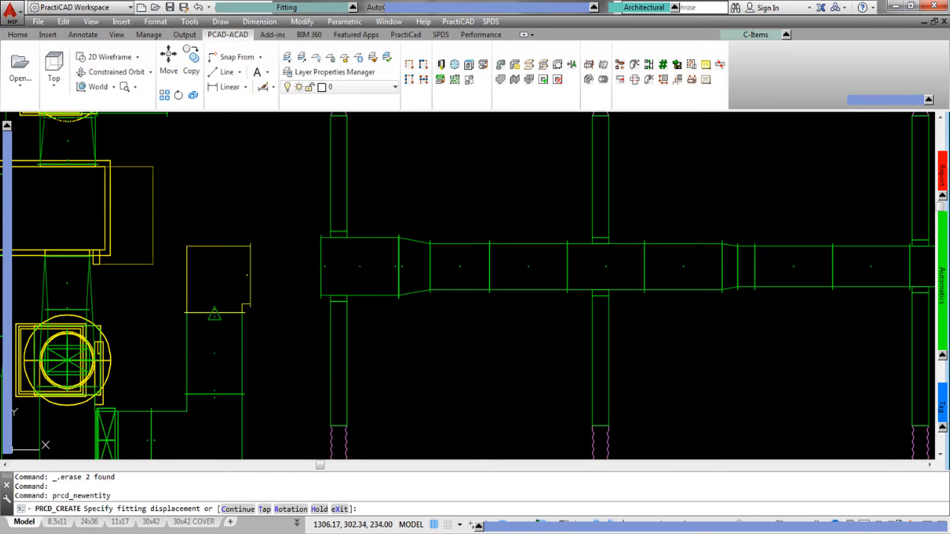
left_click(320, 266)
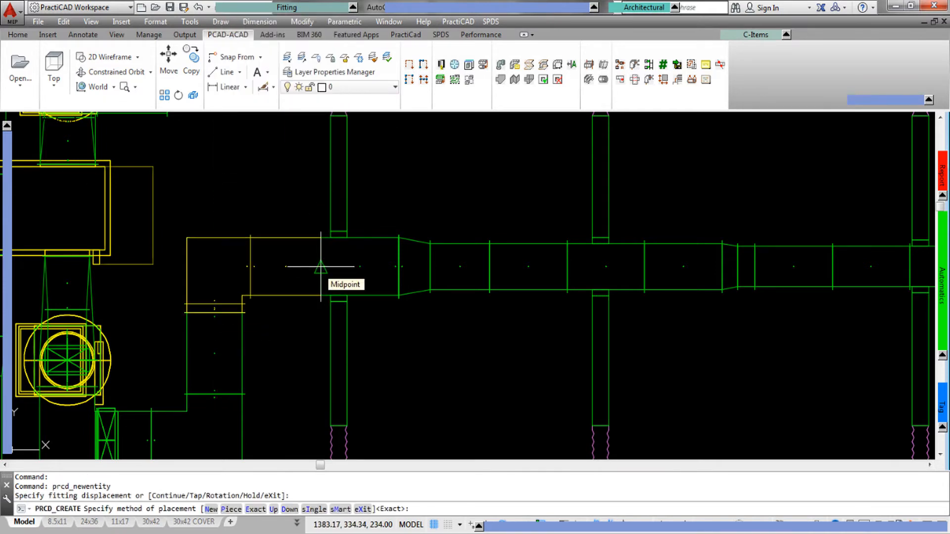
type("m")
key("Return")
key("Return")
key("Escape")
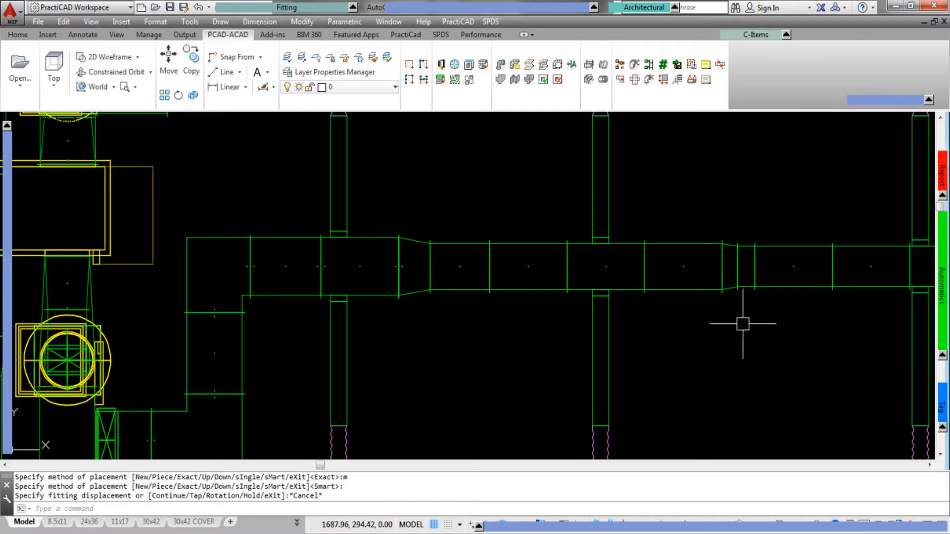
- Erase the second transition of the supply main and the short duct piece beside it
left_click(746, 309)
left_click(736, 246)
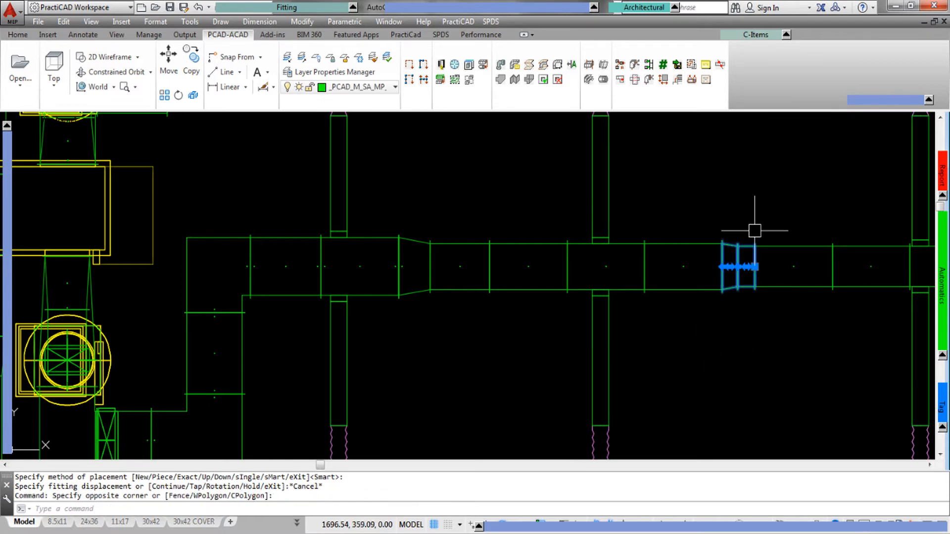
key("Delete")
- Automatically generate the transition across the gap, picking the smaller straight duct and the larger straight duct
left_click(920, 254)
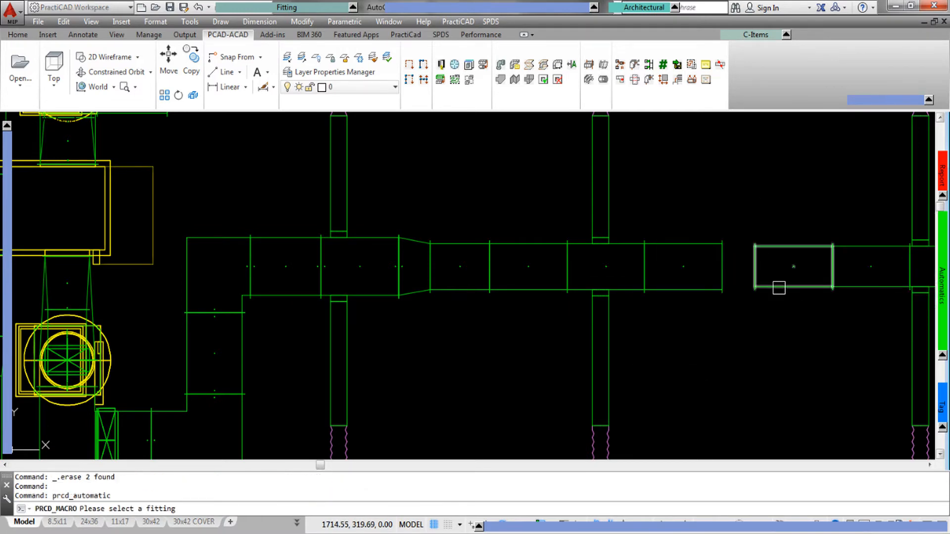
left_click(778, 288)
left_click(710, 290)
scroll(695, 297, "down", 4)
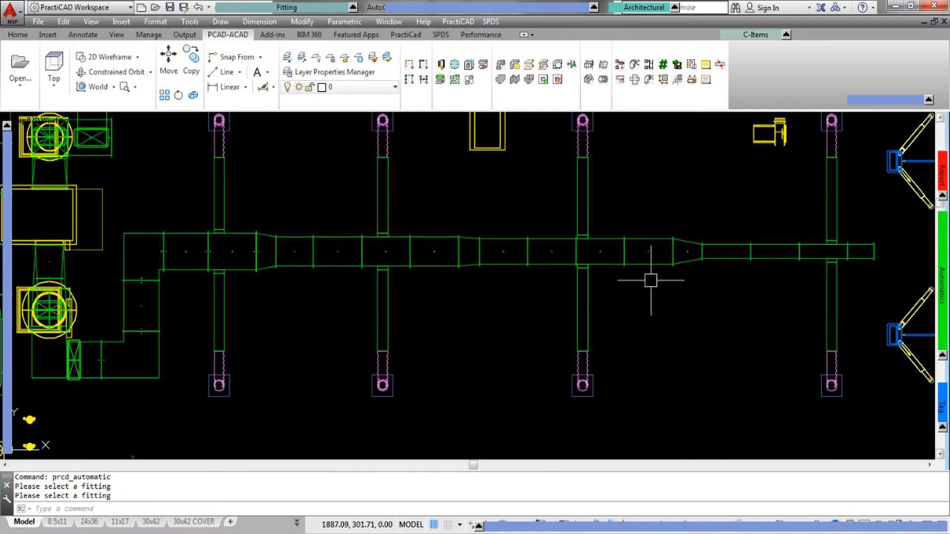
middle_click_drag(646, 278, 611, 312)
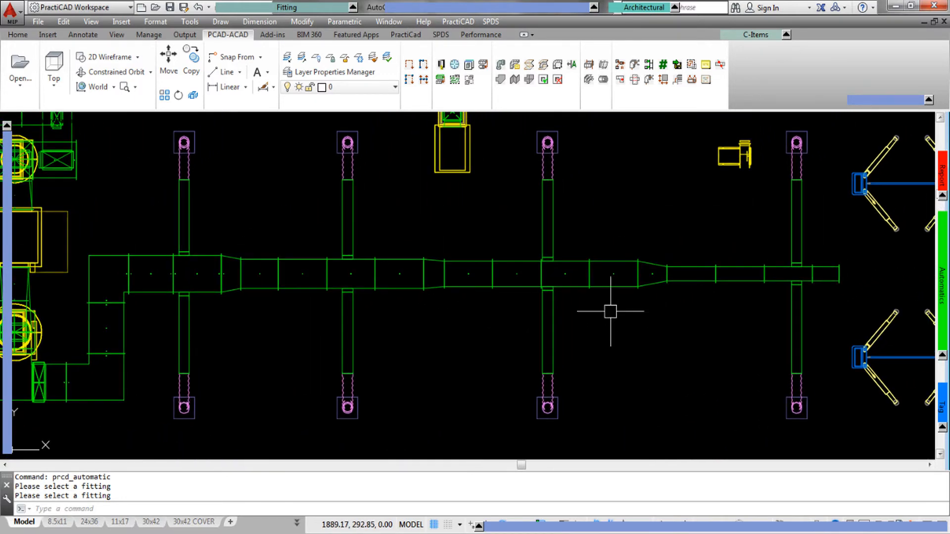
- Tag all fittings of the supply main and its branches with their sizes and lengths, and the diffusers with their airflow
left_click(647, 272)
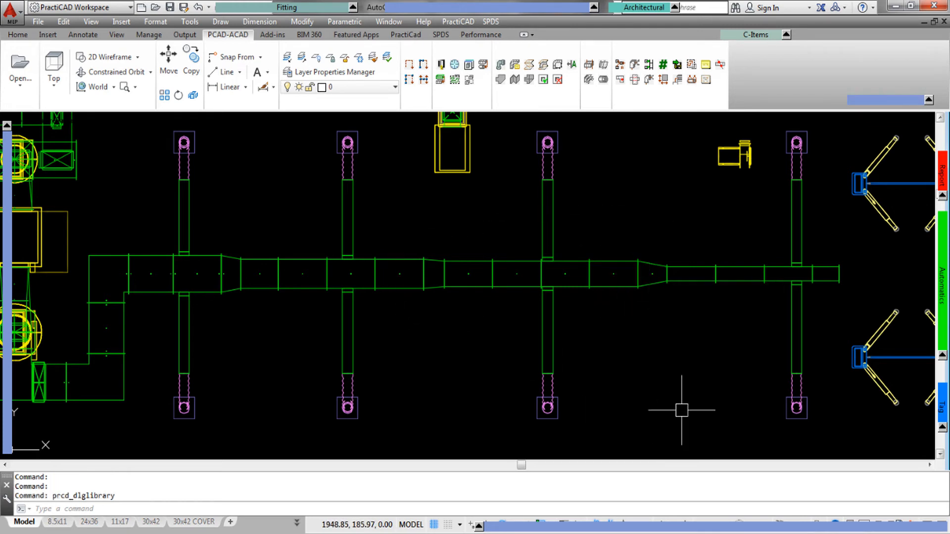
left_click(842, 440)
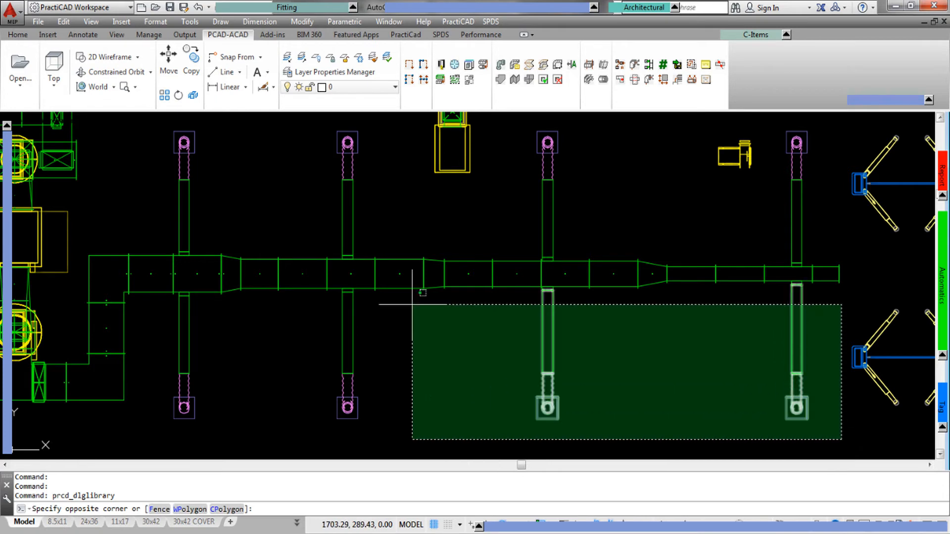
left_click(113, 146)
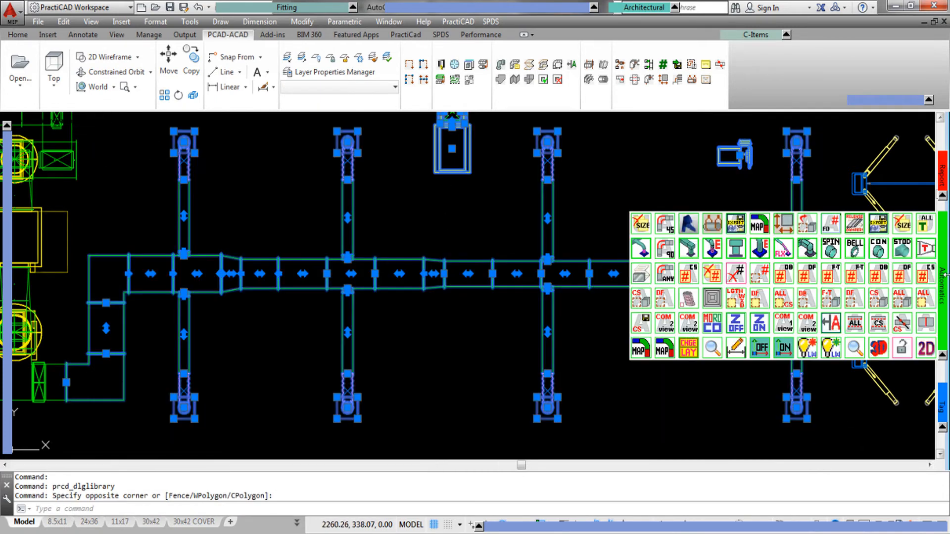
left_click(925, 226)
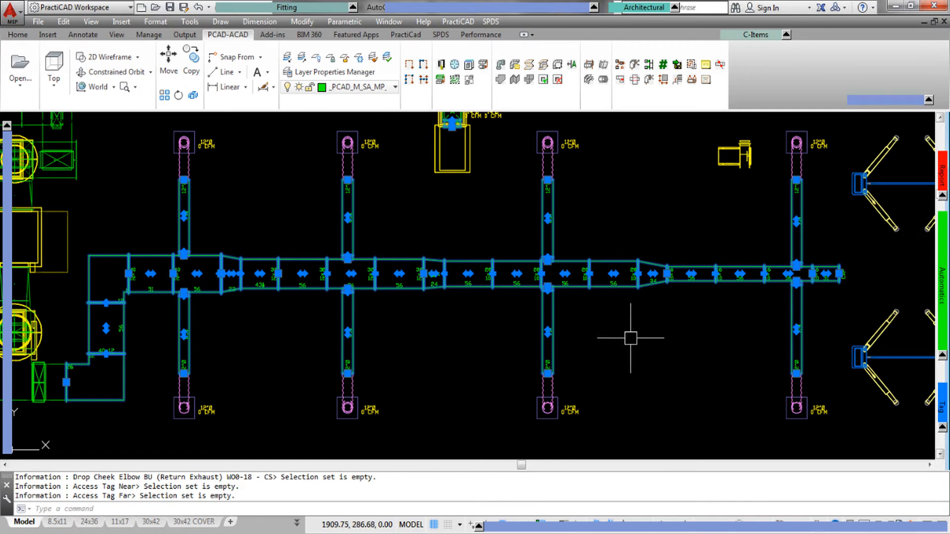
key("Escape")
- Automatically assign piece number tags to the fittings of the supply main and its branches
left_click(846, 440)
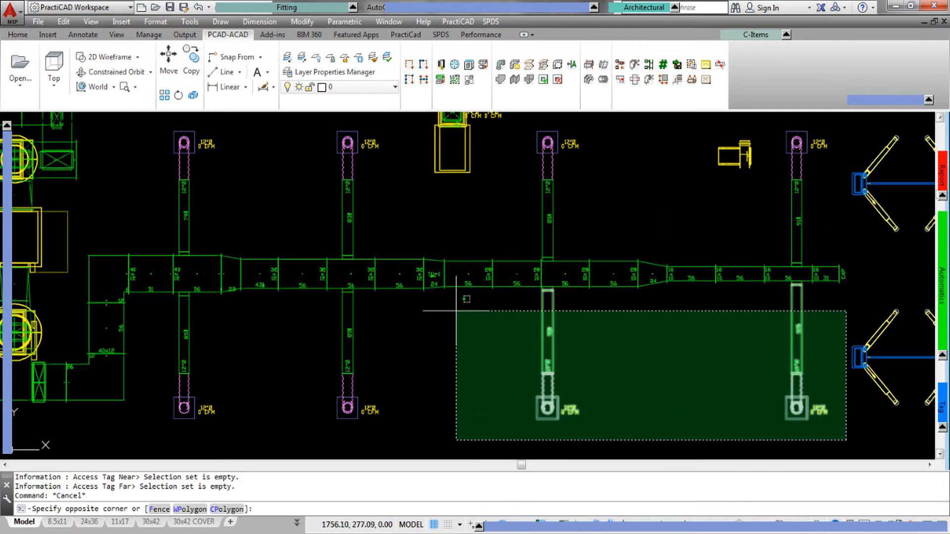
left_click(94, 126)
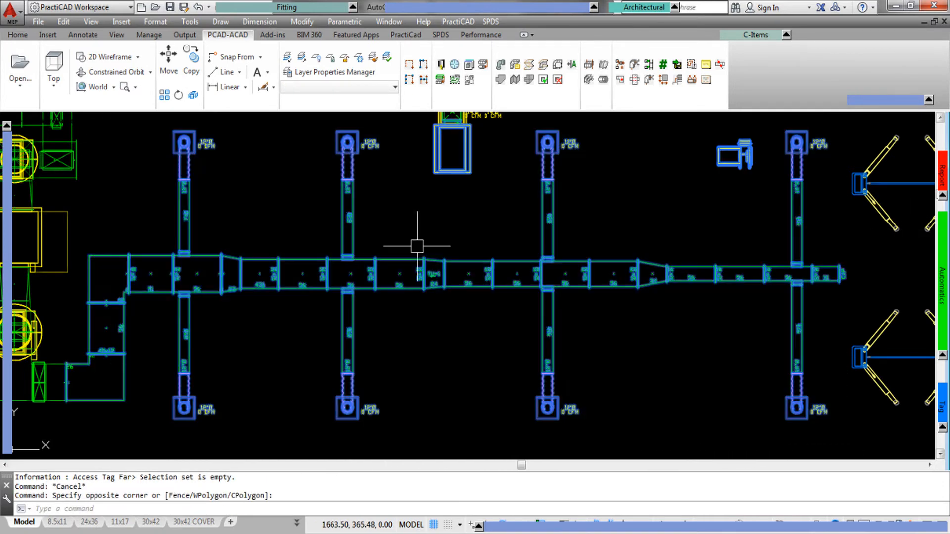
left_click(923, 278)
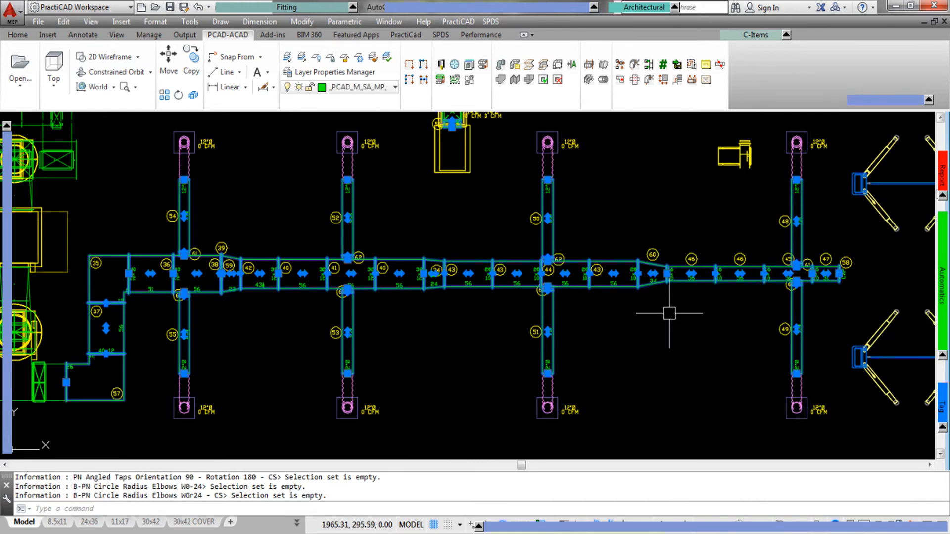
- Export all listed duct fittings, ungrouped, to the takeoff file _Practirev.pdx in the MetaLab Stuff\Take Offs folder
scroll(610, 319, "down", 1)
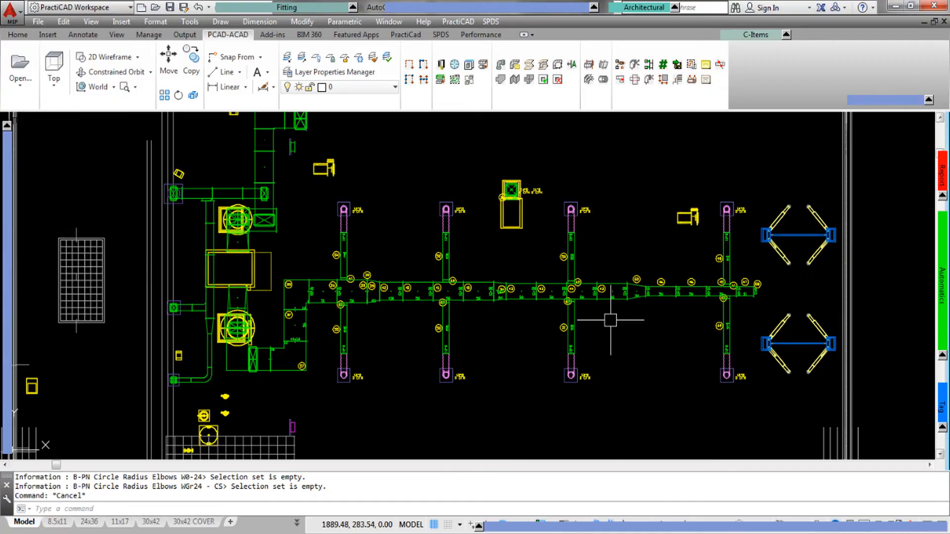
left_click(115, 72)
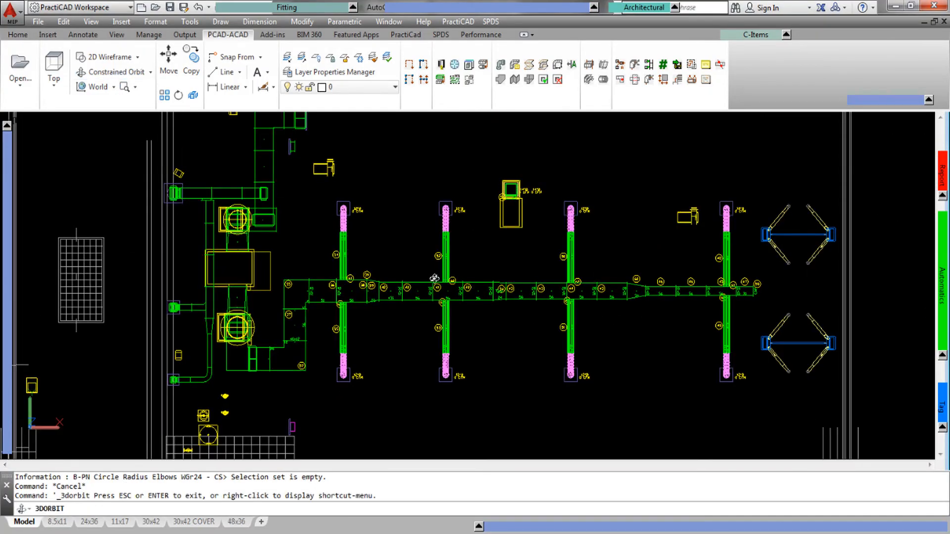
left_click_drag(523, 339, 578, 242)
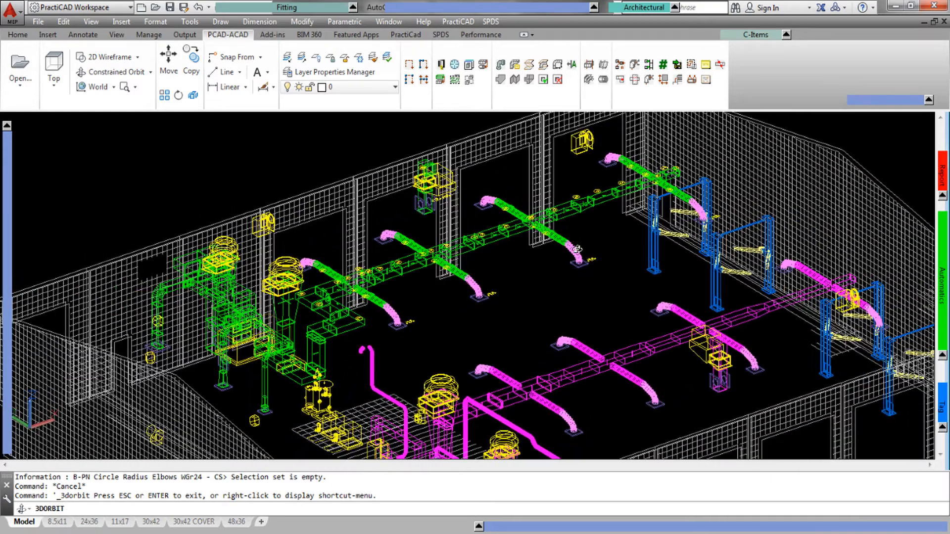
left_click_drag(551, 278, 554, 276)
key("Escape")
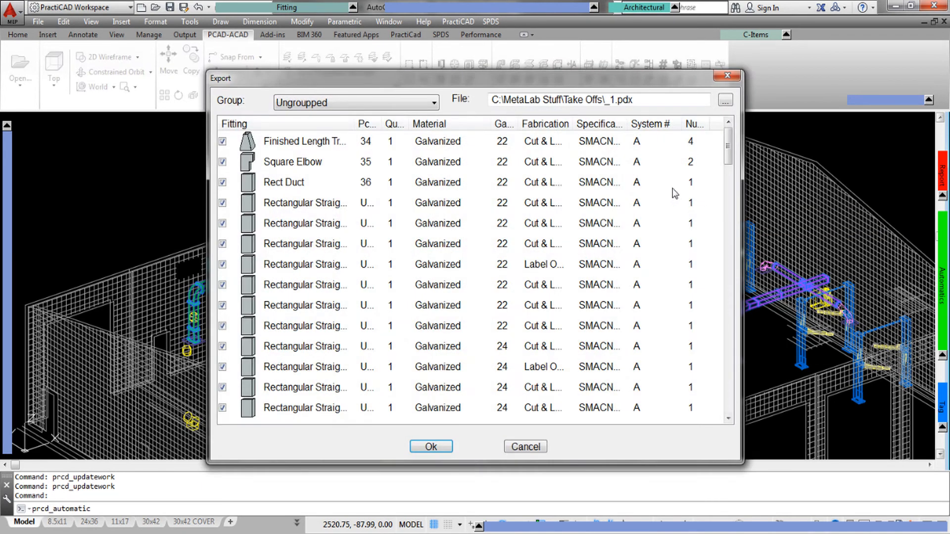
left_click_drag(727, 144, 741, 390)
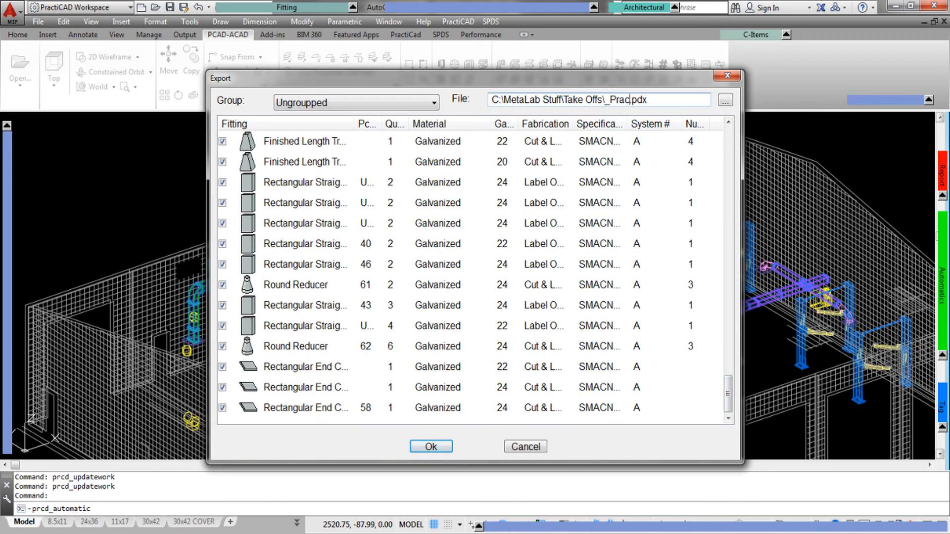
type("rew")
left_click(430, 447)
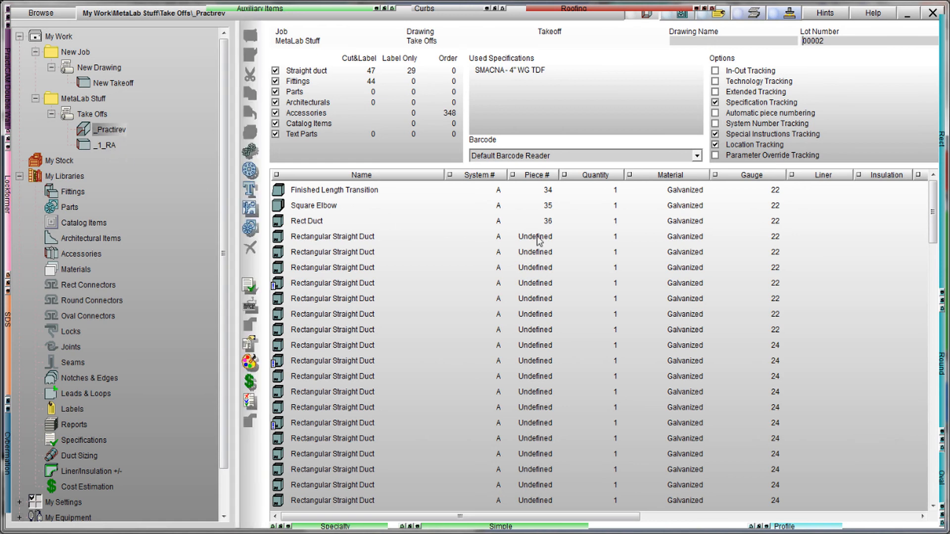
- Review the exported _Practirev takeoff's item list, show its cost estimation and expand the cost breakdown per fitting
left_click_drag(928, 210, 933, 460)
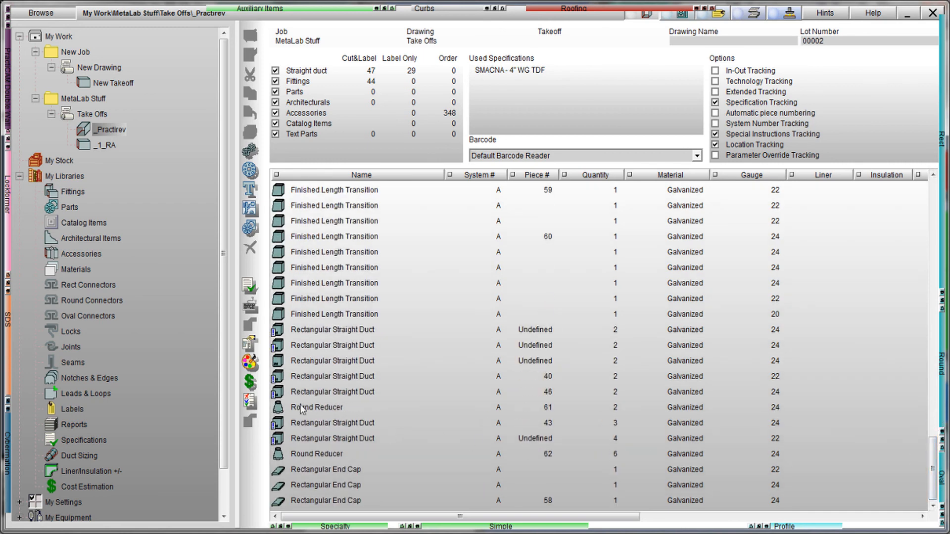
left_click(250, 383)
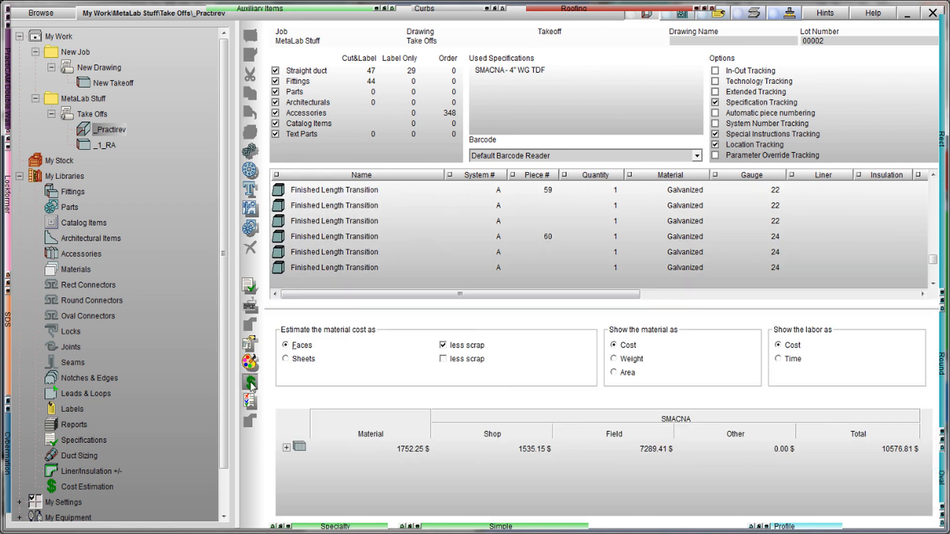
left_click(287, 448)
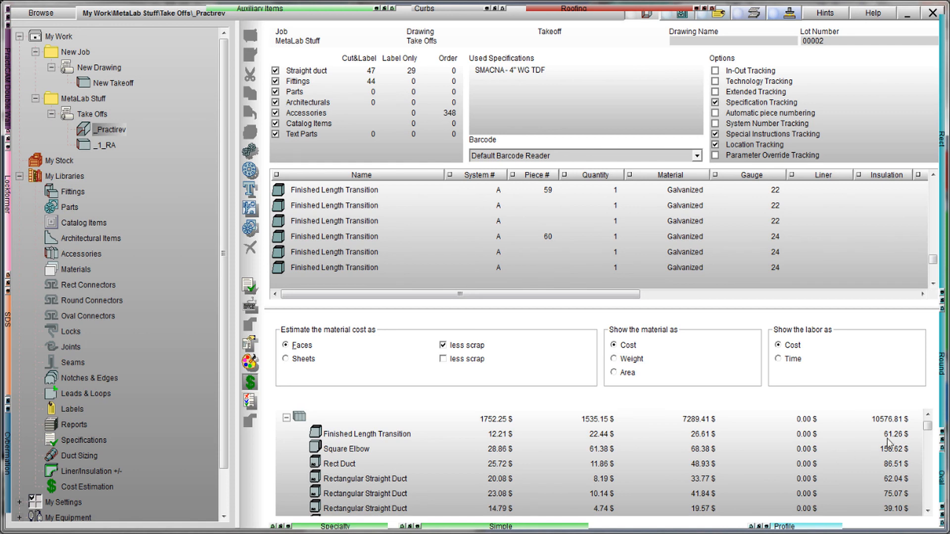